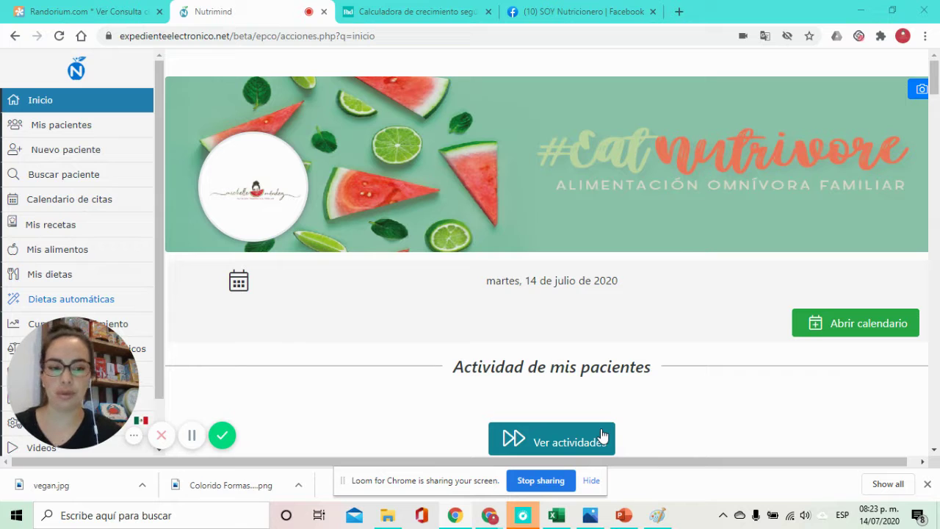
- Open the baby patient's record from the list of patients
mouse_move(934, 82)
mouse_down()
mouse_move(935, 154)
mouse_move(924, 94)
mouse_up()
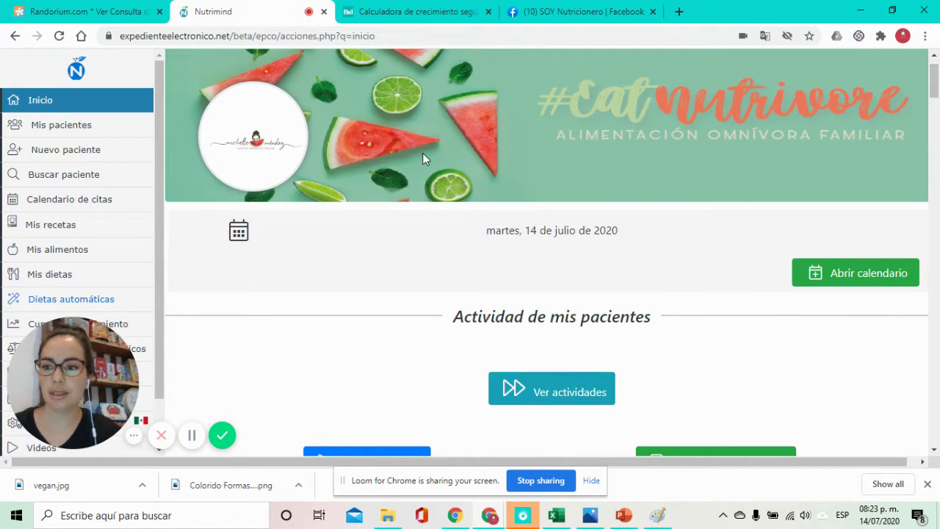
click(77, 127)
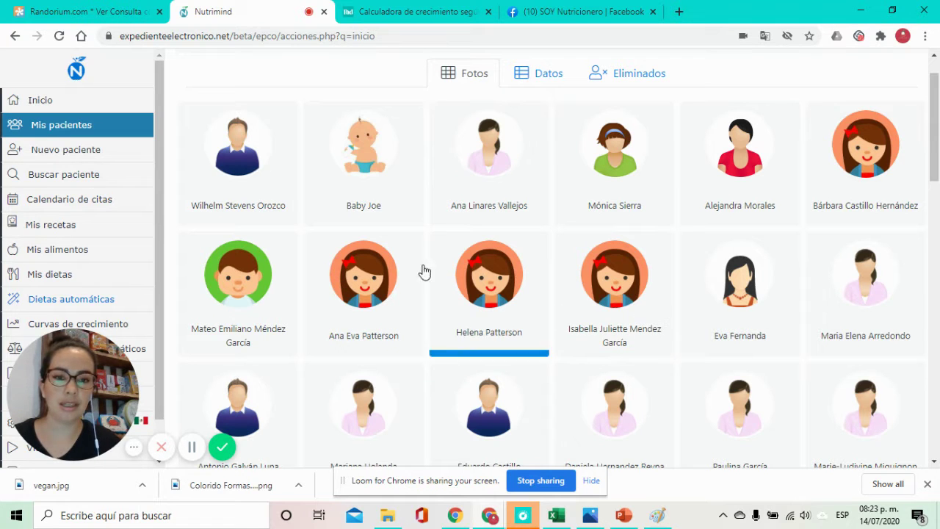
click(365, 175)
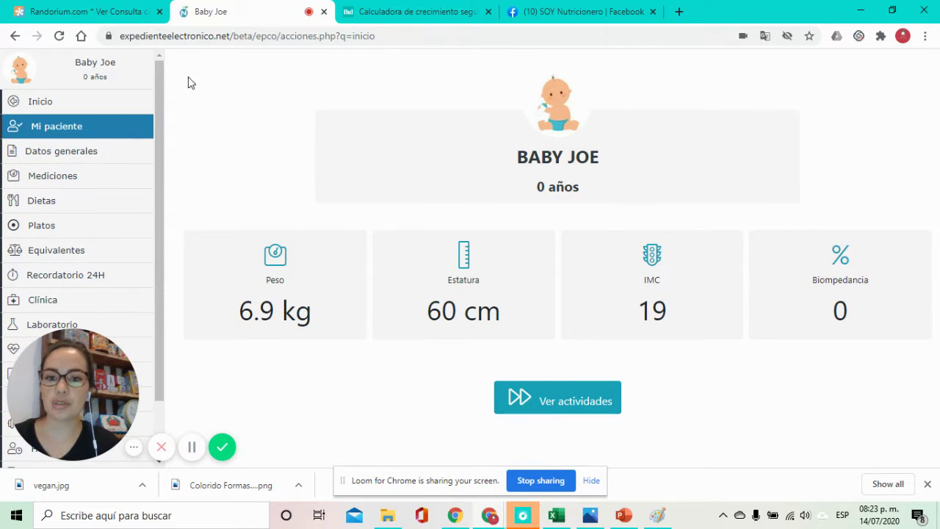
- View the evolution graph of the baby patient's measurements
click(82, 188)
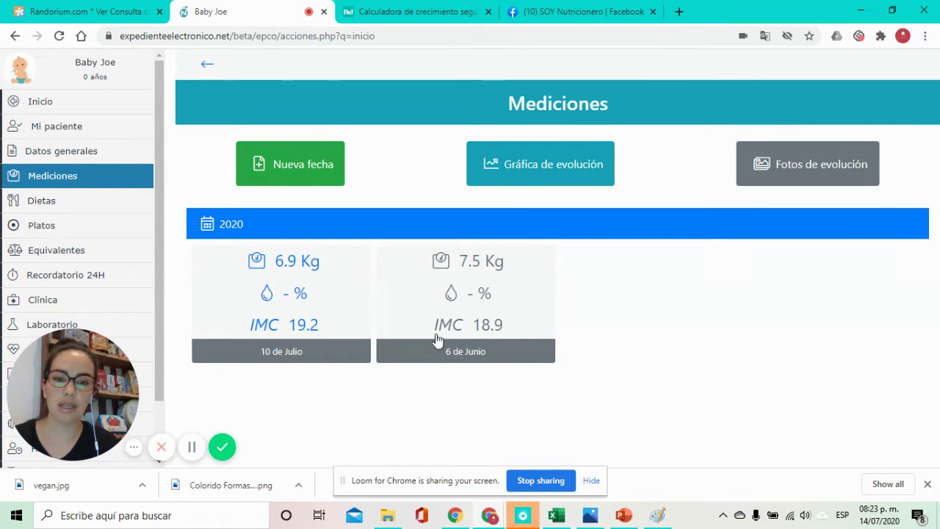
click(534, 169)
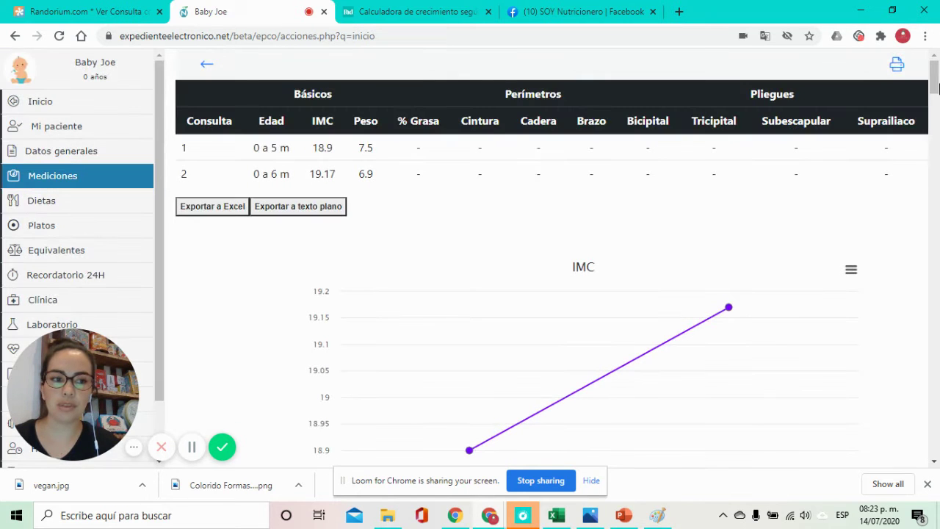
drag(936, 89, 899, 67)
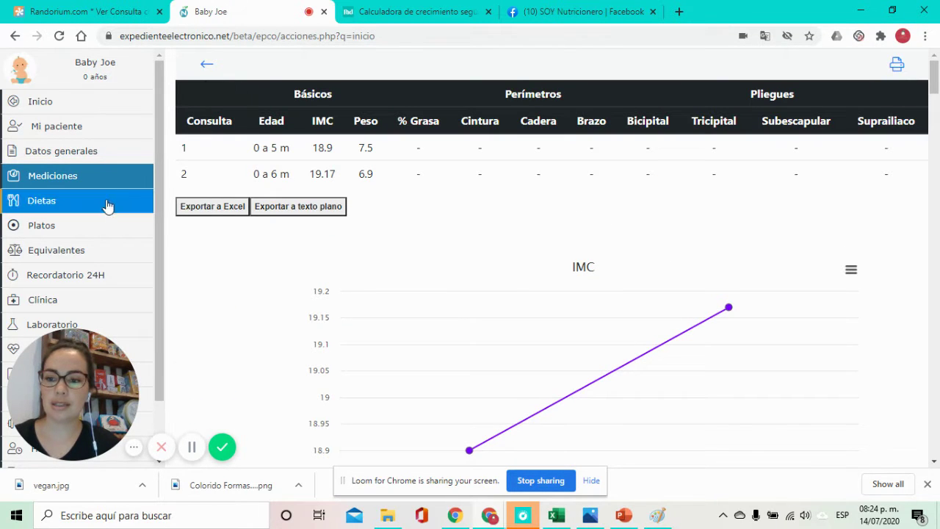
- Open the growth curves (Curvas) calculated for the baby's 6 June measurement
click(123, 177)
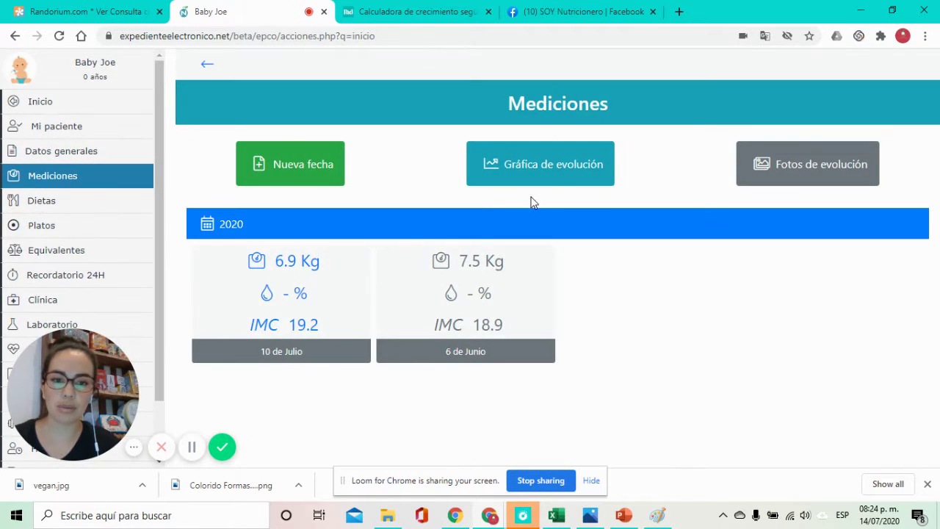
click(464, 308)
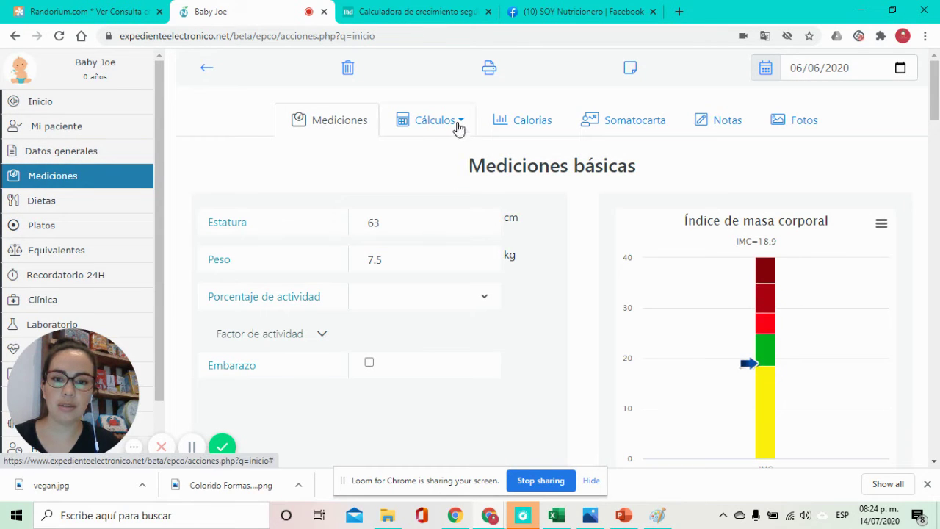
click(453, 123)
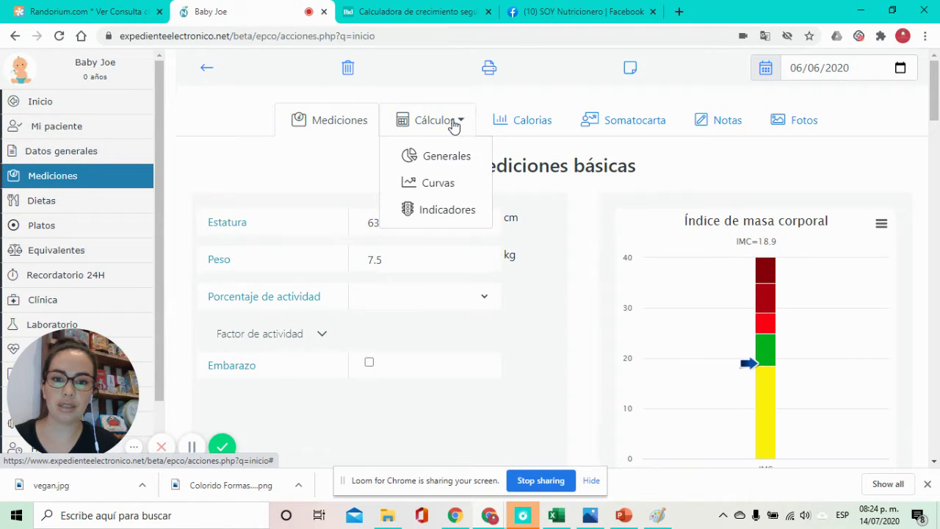
click(436, 183)
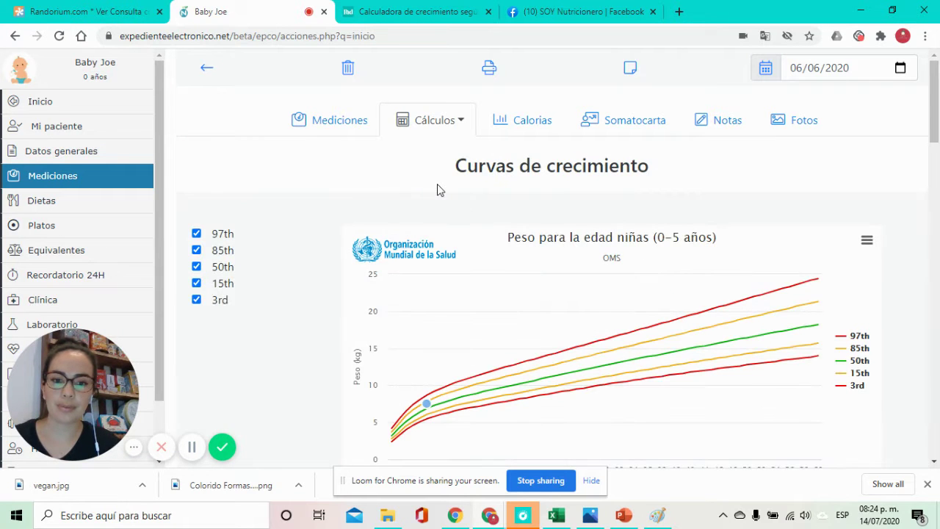
- Examine the weight-for-age and height-for-age growth curves and open the measurement's notes
click(933, 464)
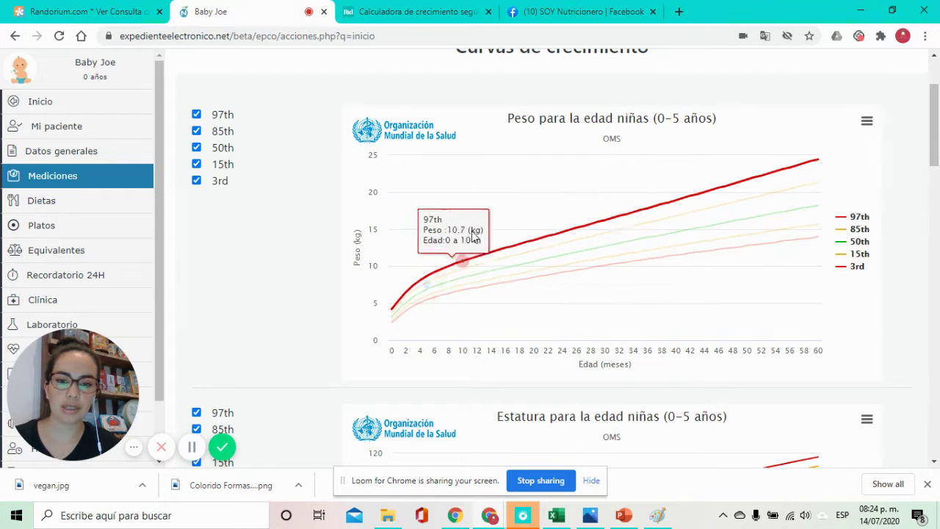
mouse_move(424, 293)
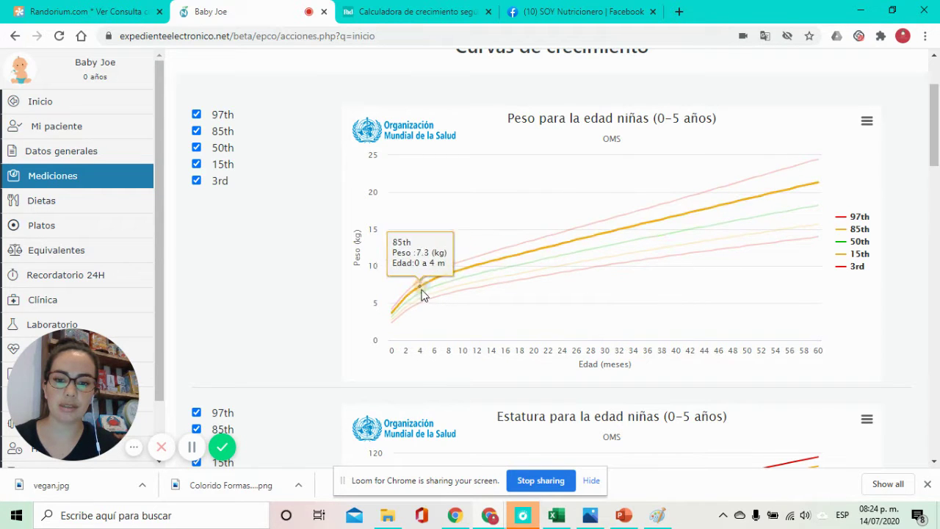
click(935, 215)
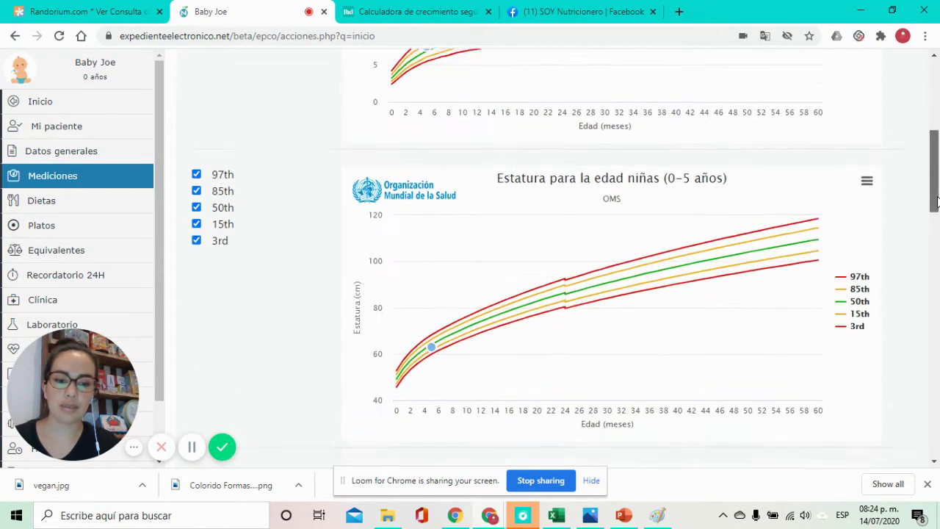
drag(936, 215, 925, 7)
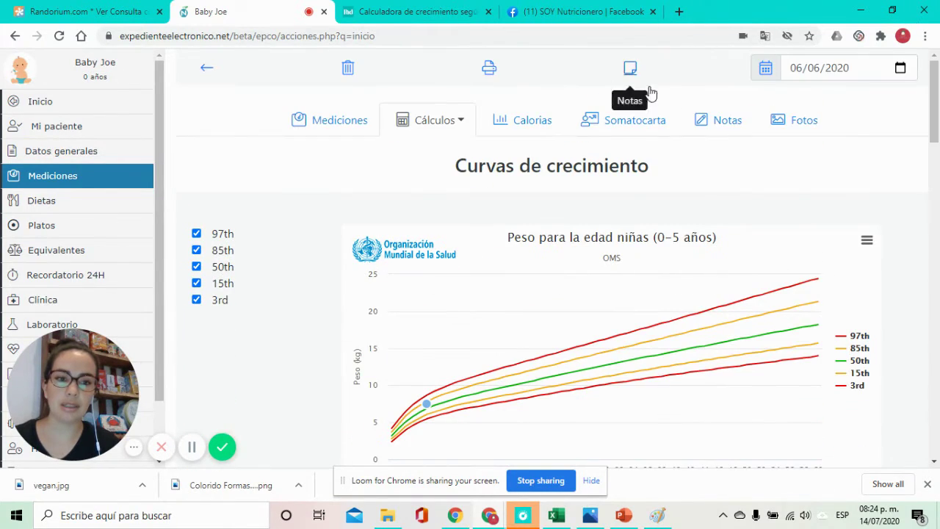
click(724, 125)
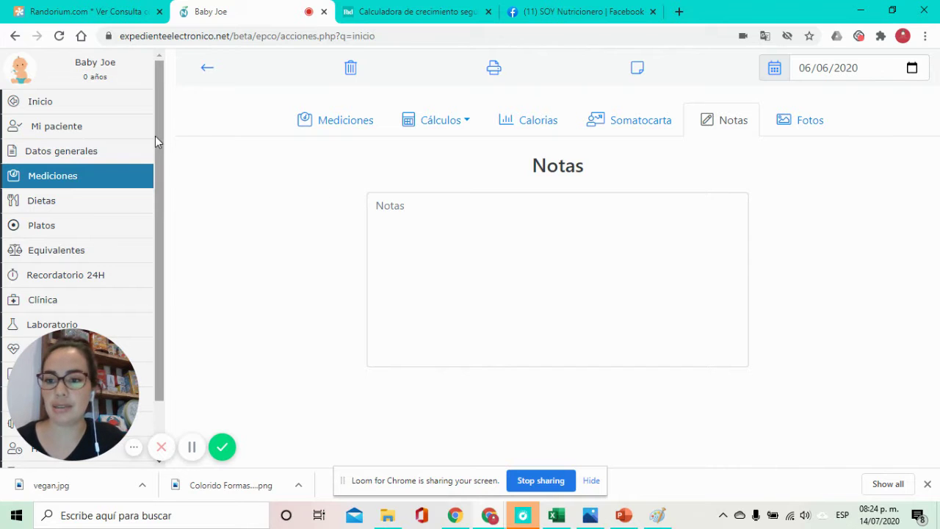
- Open the patient's diet for 10 July 2020 from the diet calendar
drag(155, 134, 183, 266)
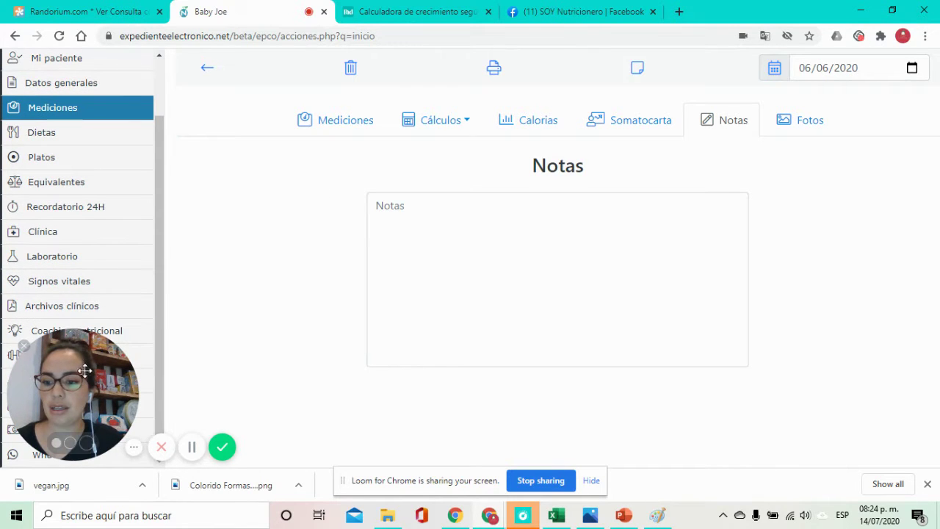
drag(92, 374, 810, 257)
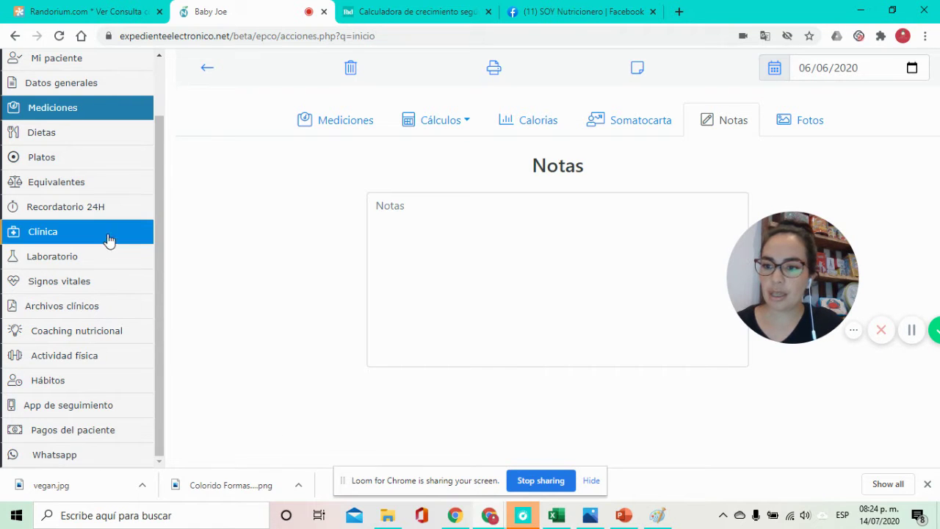
click(87, 145)
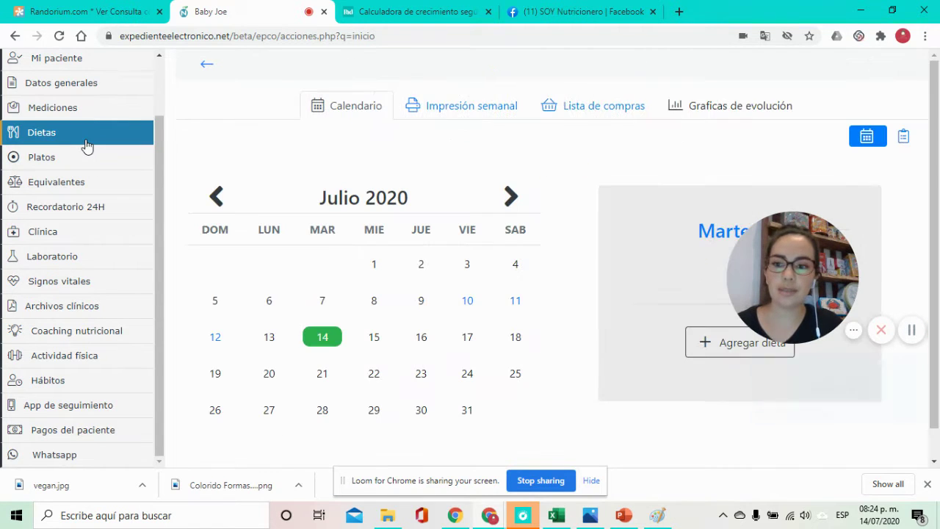
click(468, 301)
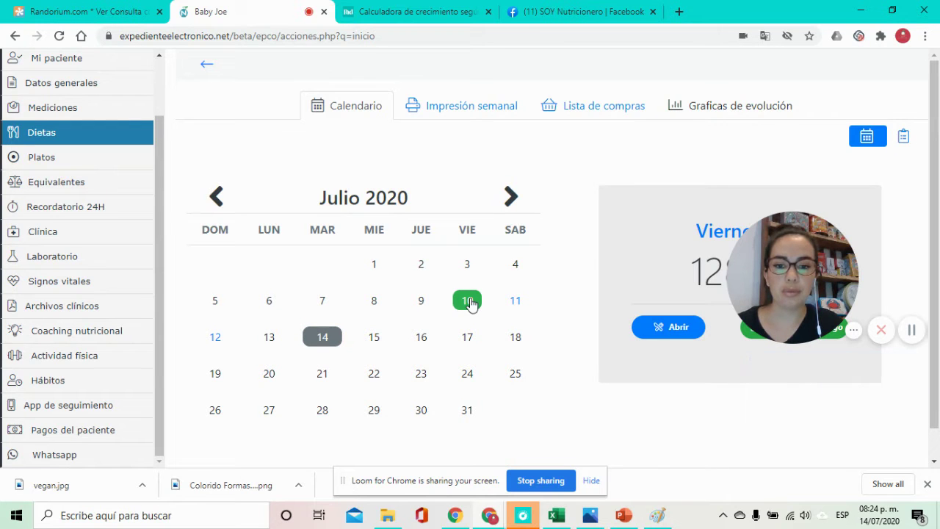
click(668, 328)
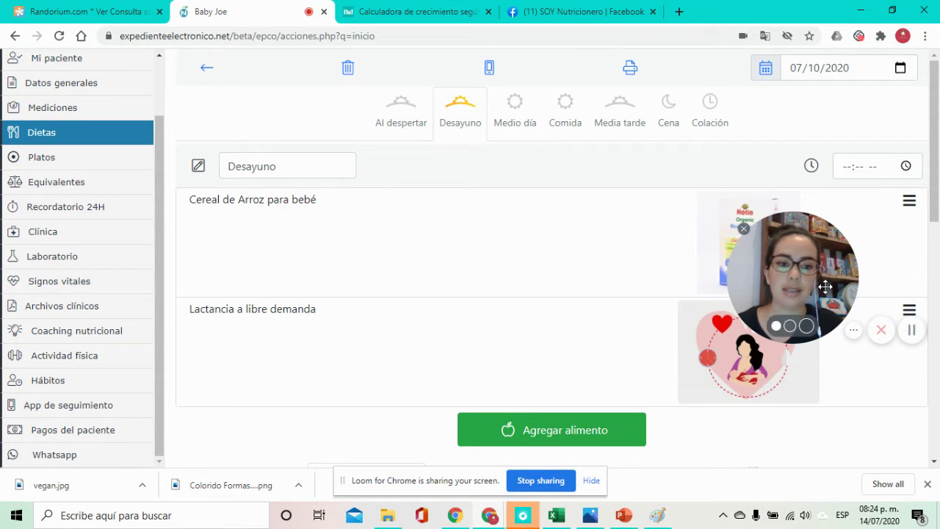
drag(824, 287, 514, 262)
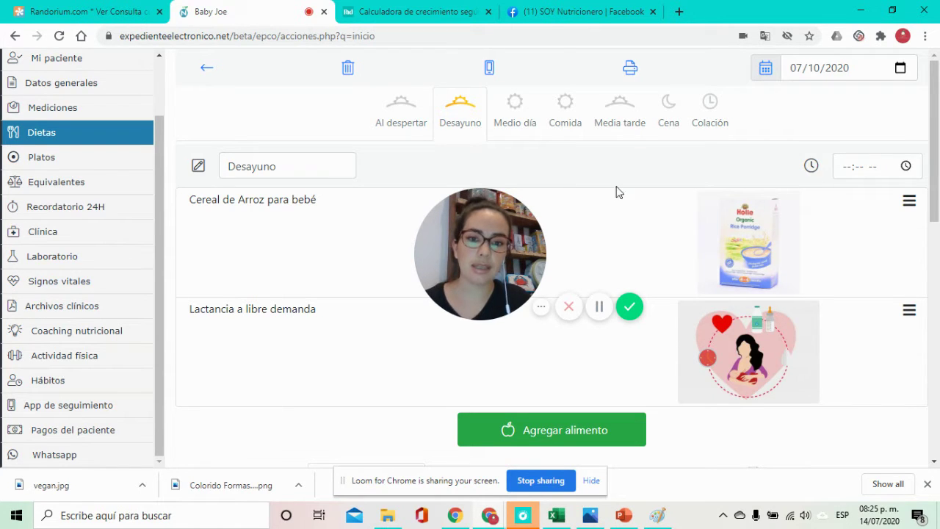
- Review the Medio día and Comida meals of the 10 July diet, along with its feeding tips
click(514, 123)
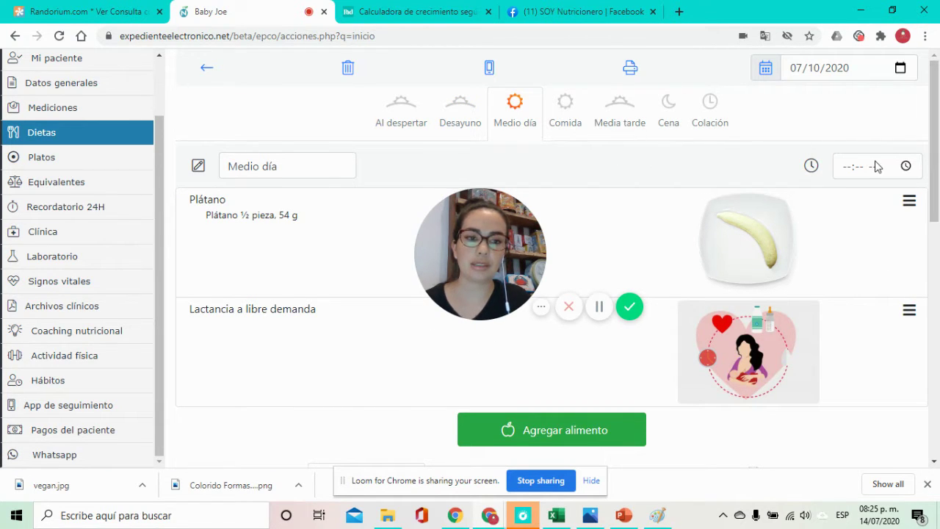
drag(935, 132, 922, 223)
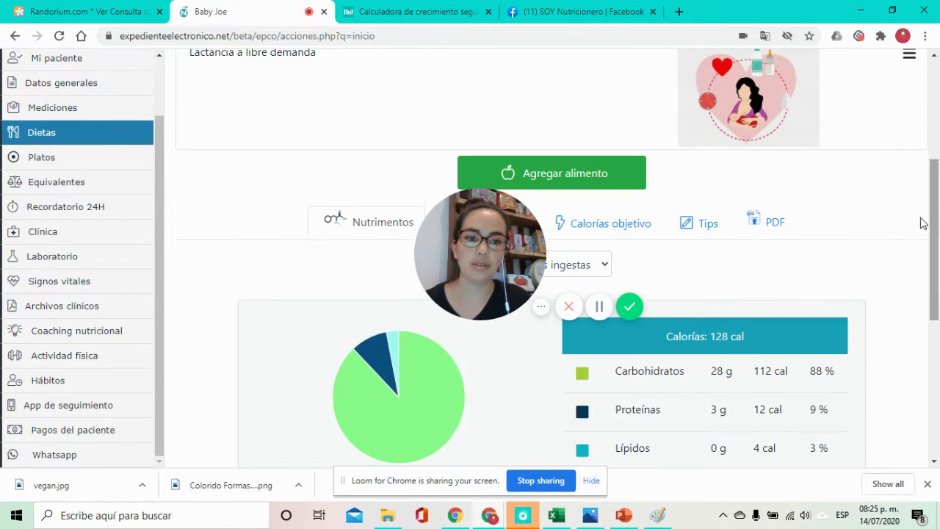
click(707, 223)
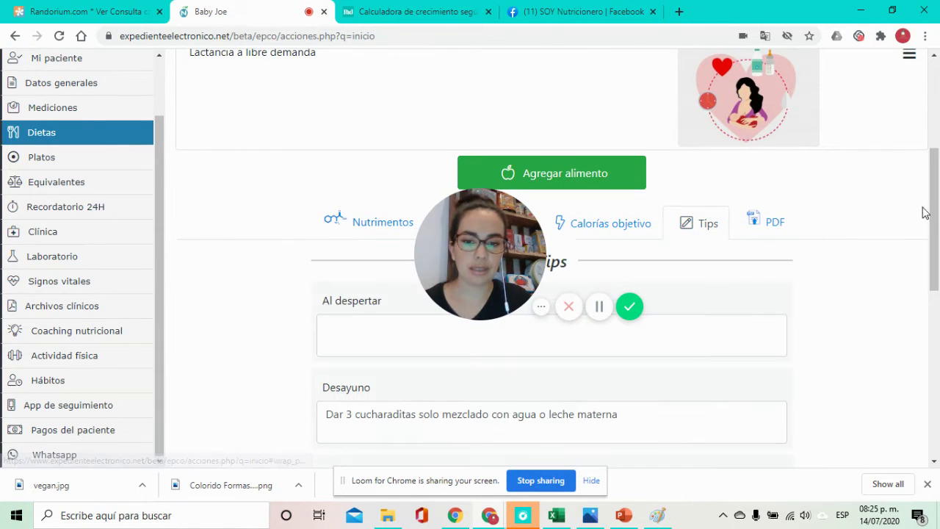
drag(934, 213, 933, 216)
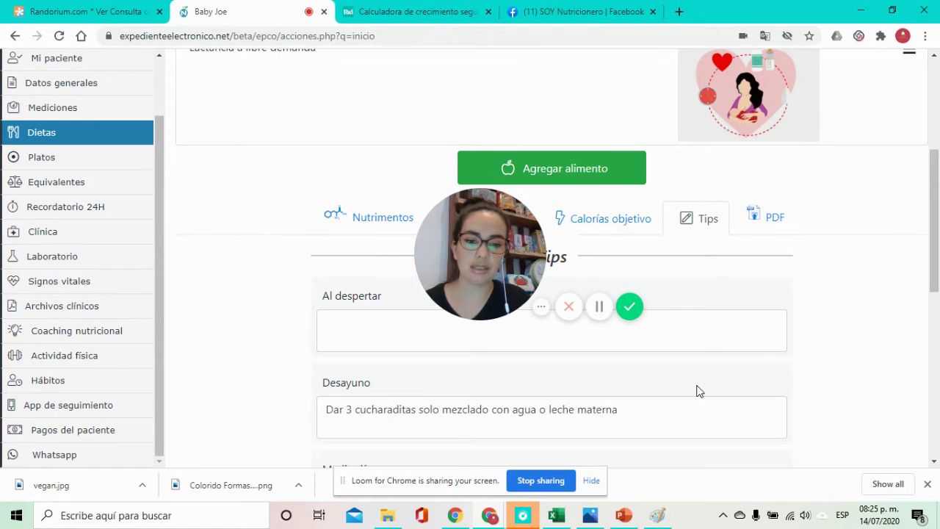
drag(934, 221, 934, 265)
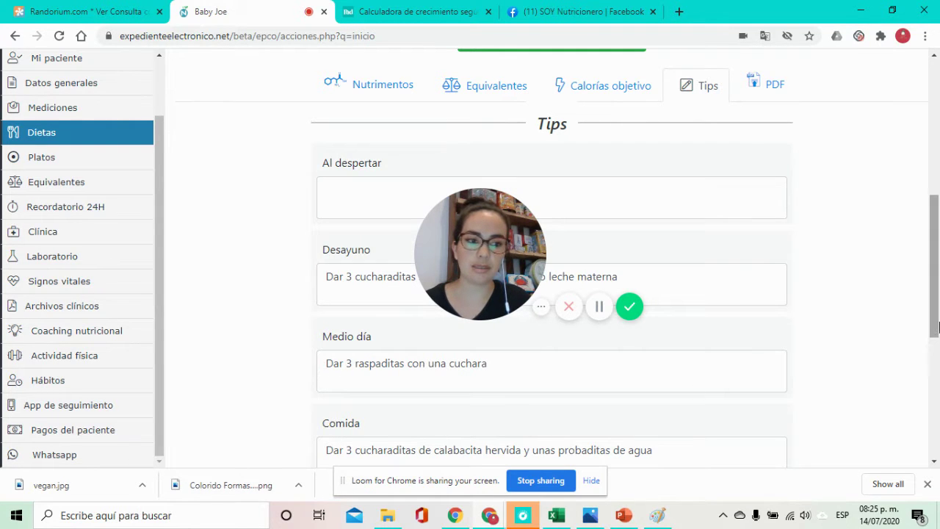
drag(934, 253, 926, 117)
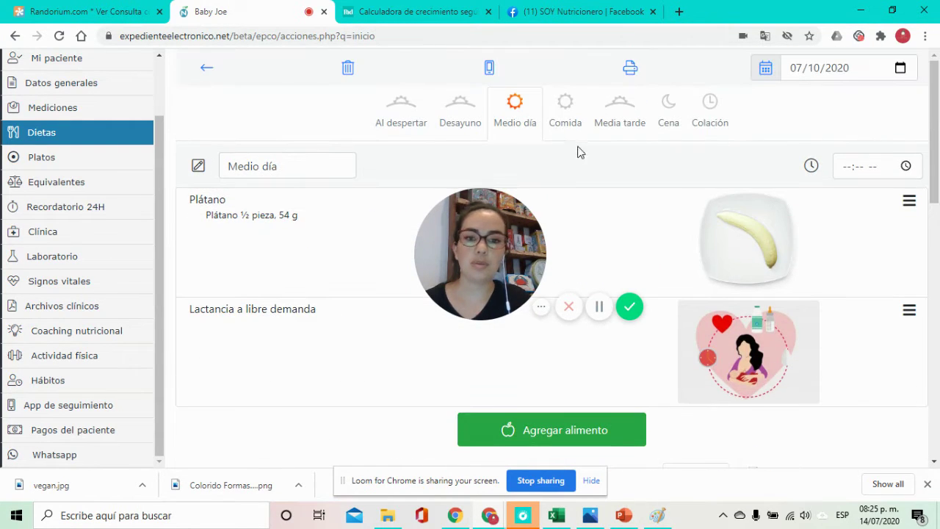
click(566, 124)
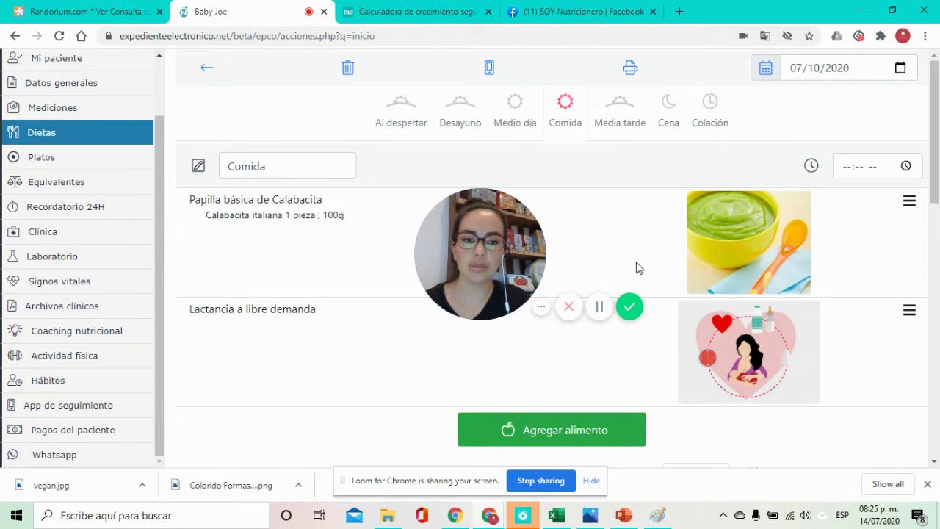
- Open the patient's diet for 12 July 2020 and look through its breakfast foods
click(114, 135)
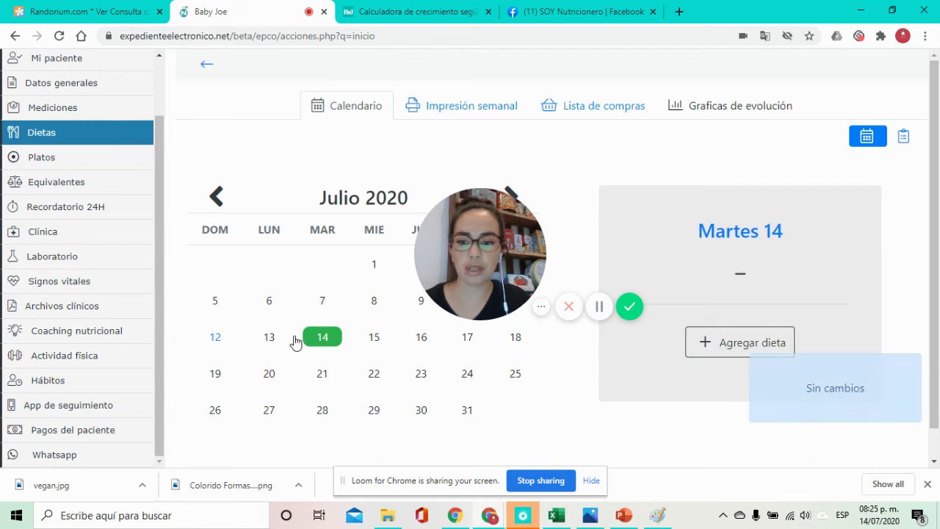
click(215, 338)
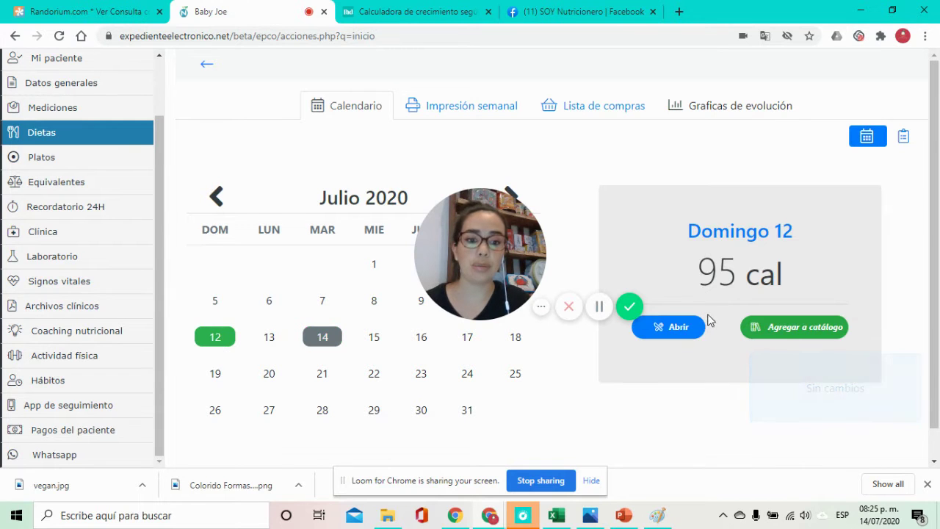
click(670, 328)
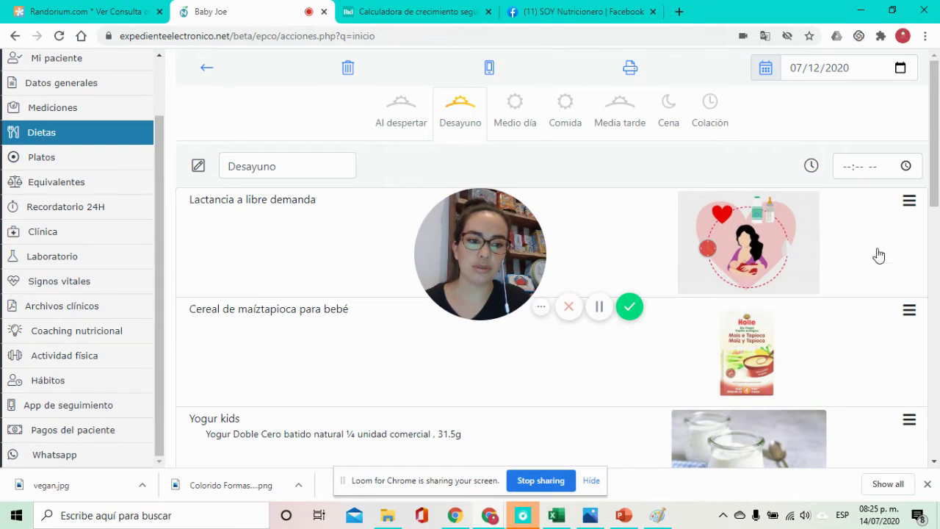
scroll(895, 191, down, 3)
scroll(914, 124, up, 3)
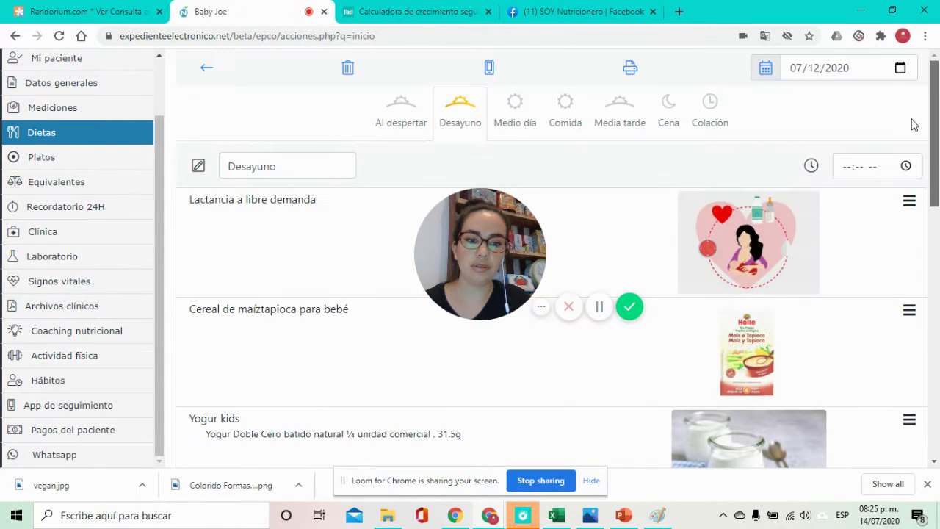
- Review the Medio día, Comida and Media tarde meals of the 12 July diet
click(513, 104)
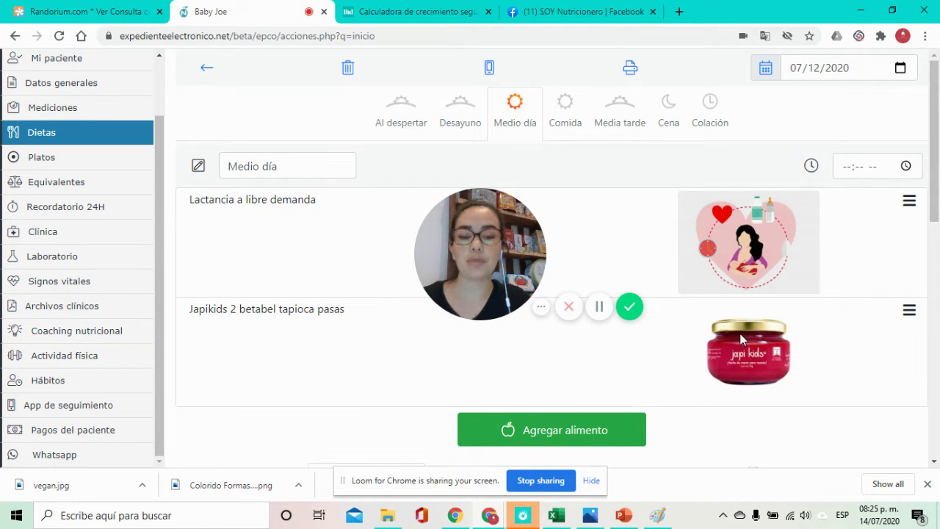
click(571, 125)
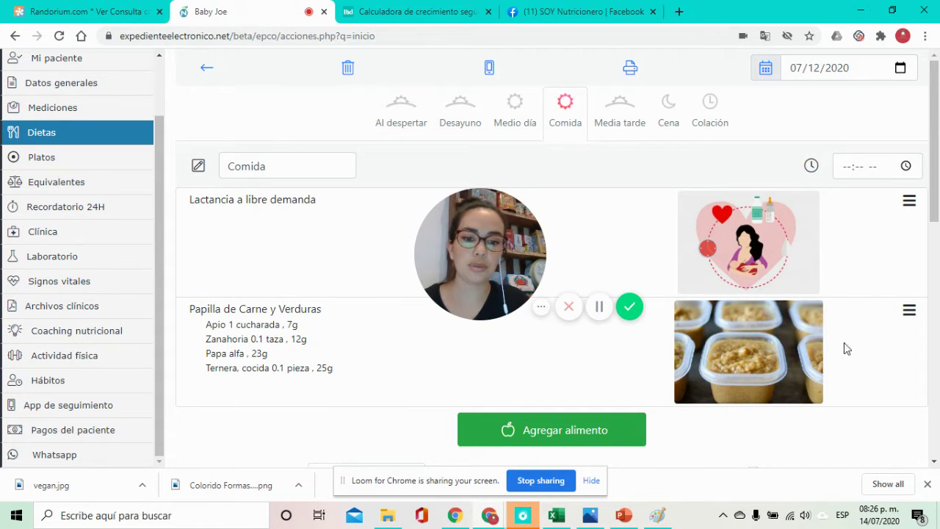
click(619, 125)
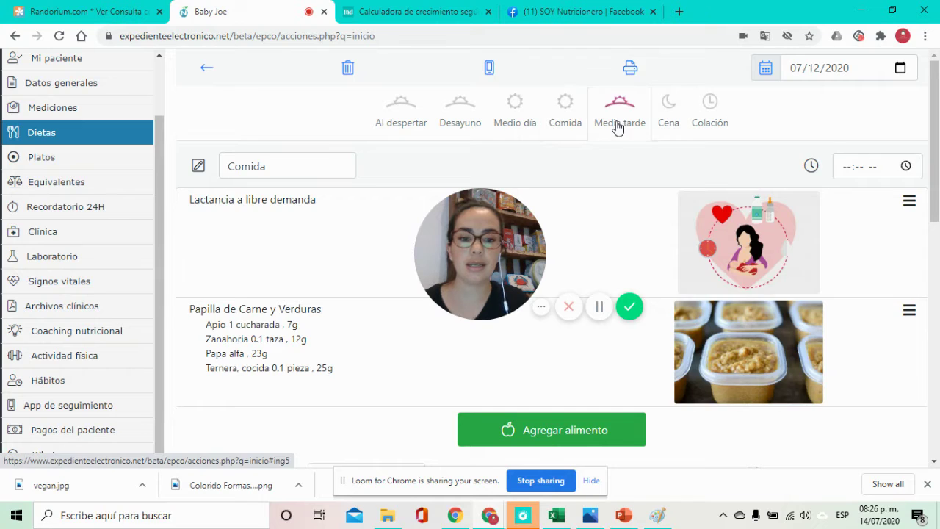
- Review the Cena meal of the 12 July diet and return to the main home page
click(666, 129)
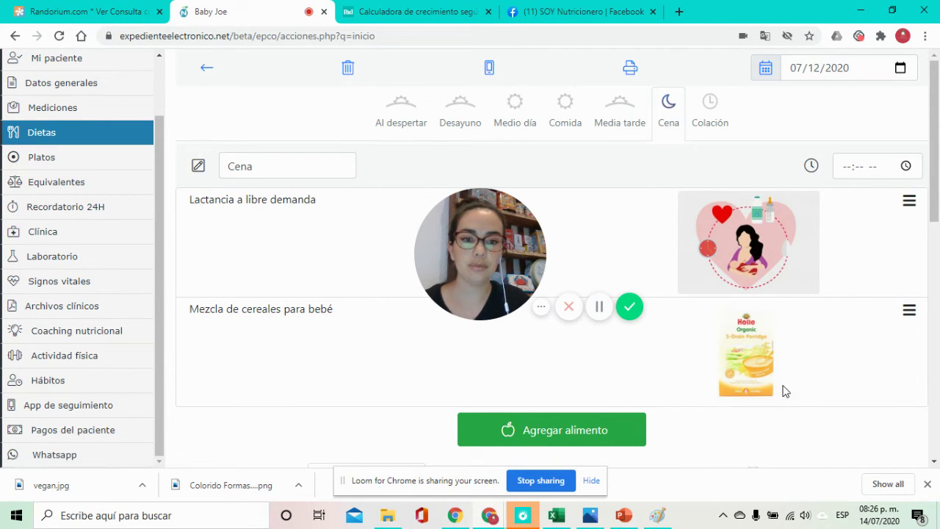
click(204, 71)
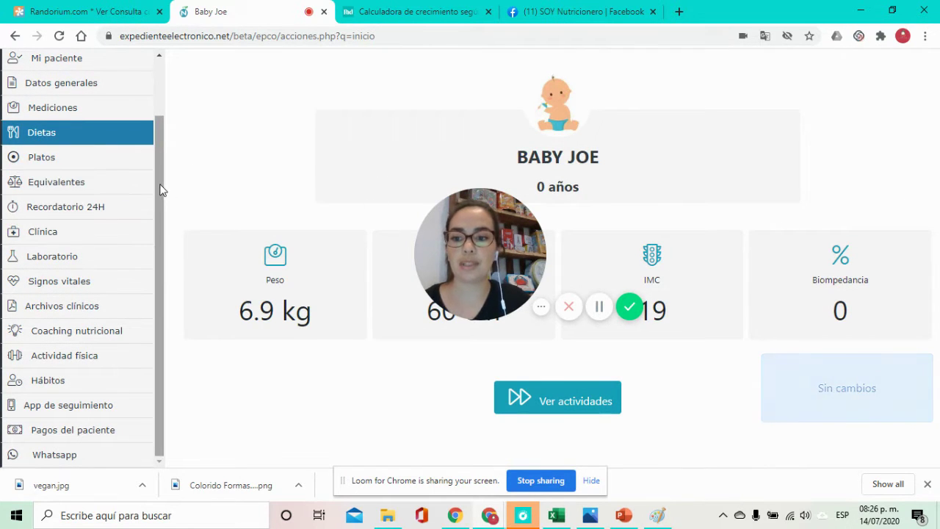
scroll(160, 97, up, 1)
click(62, 104)
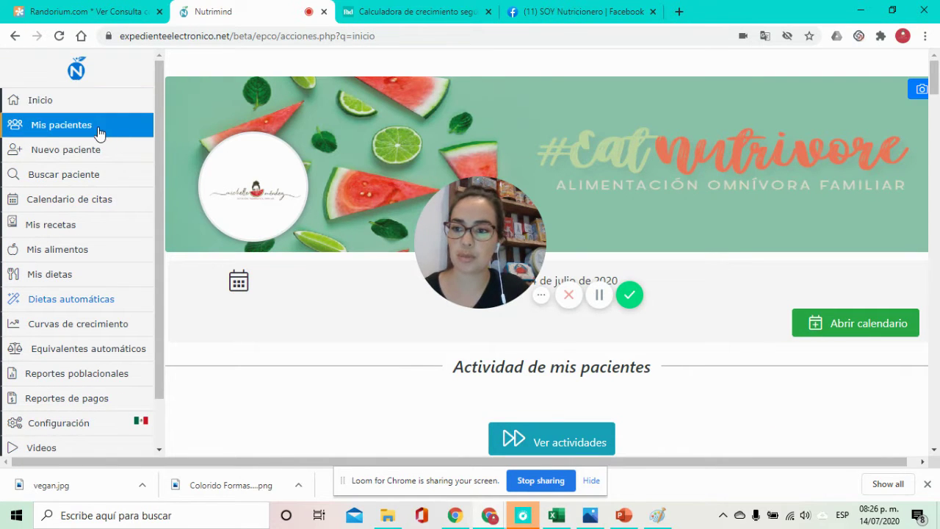
click(78, 174)
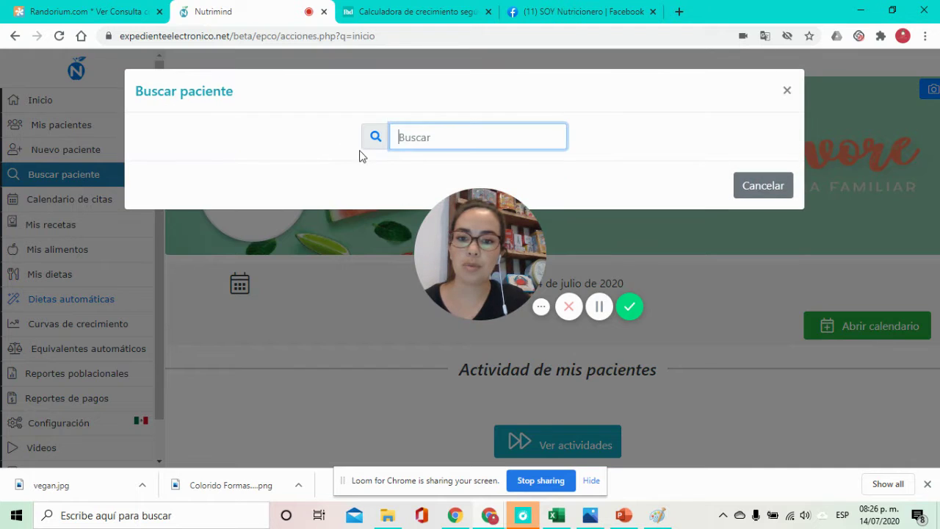
text(ana)
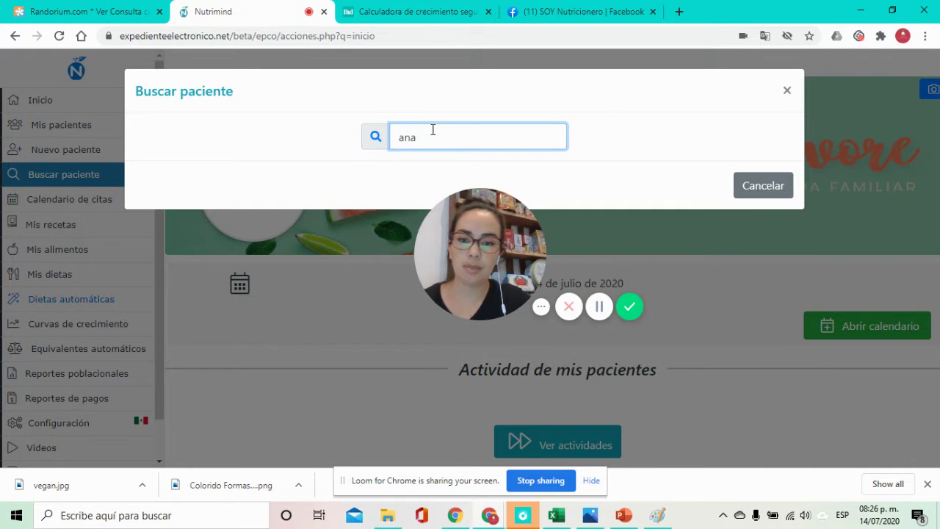
text( e)
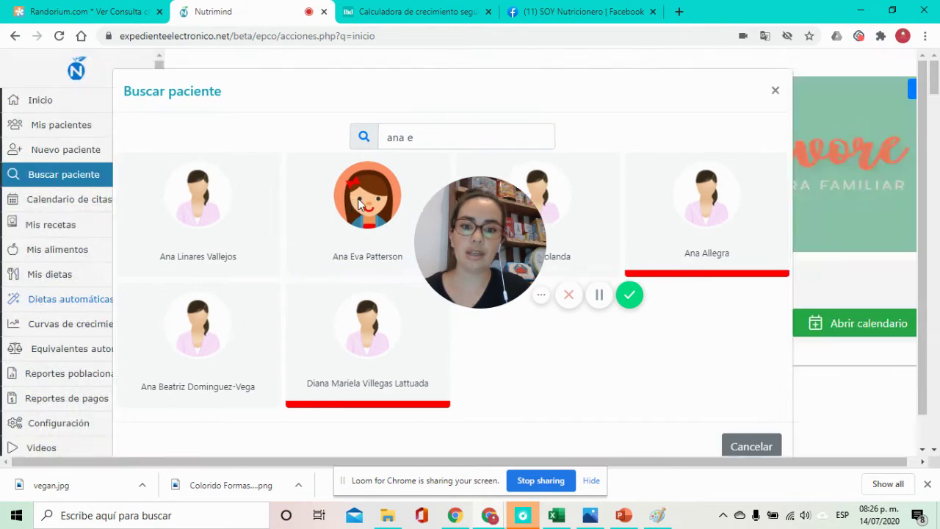
click(358, 198)
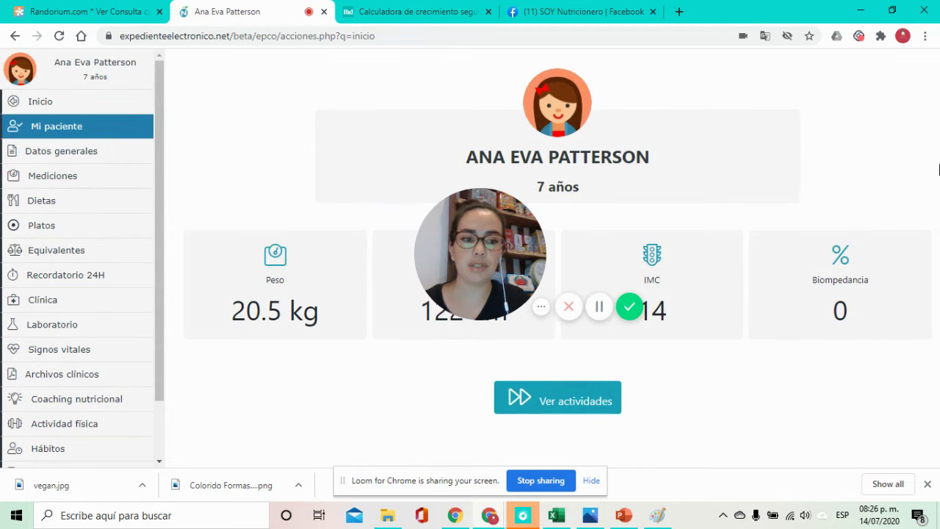
- Open the patient's 13 June 2020 measurements and review the calculated growth curves
click(87, 176)
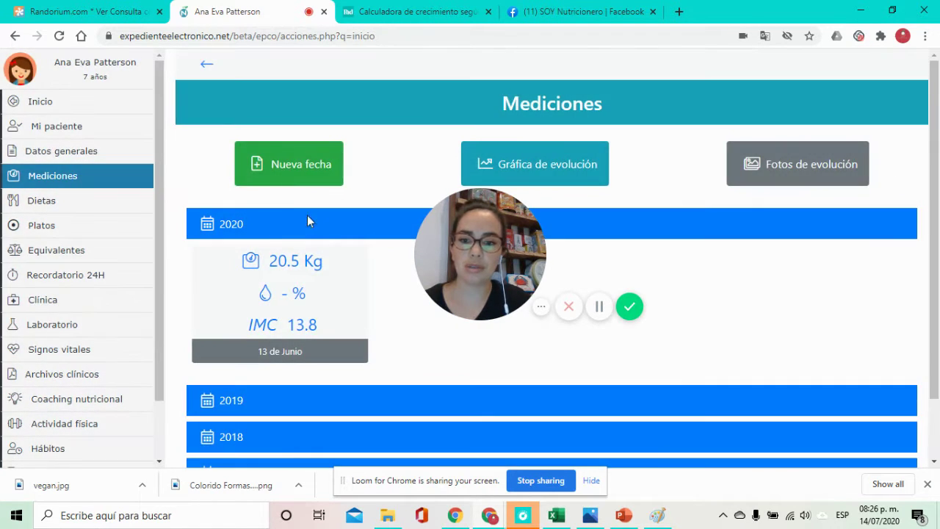
click(291, 299)
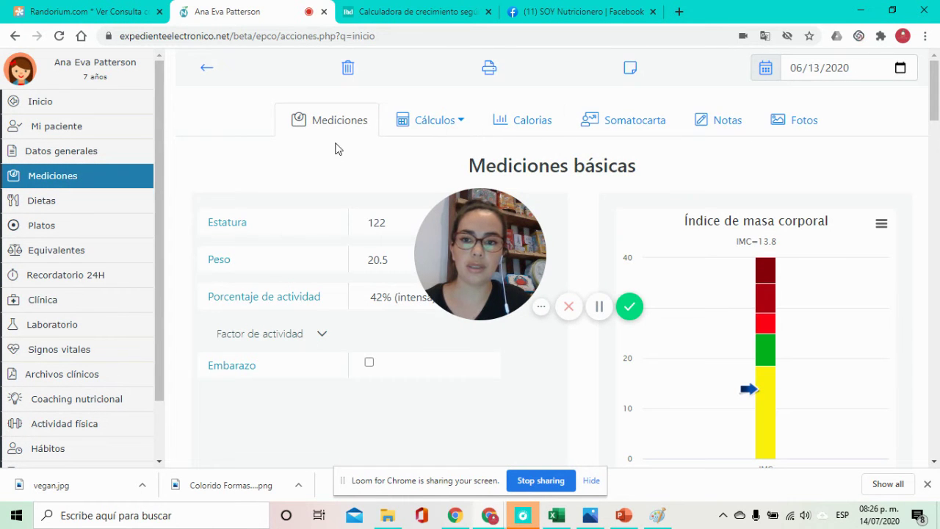
click(432, 120)
click(424, 185)
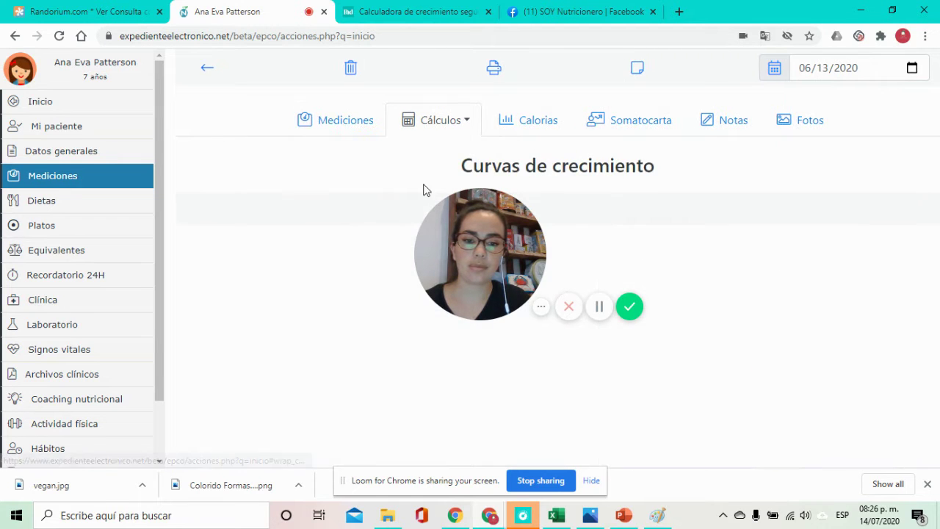
scroll(936, 98, down, 2)
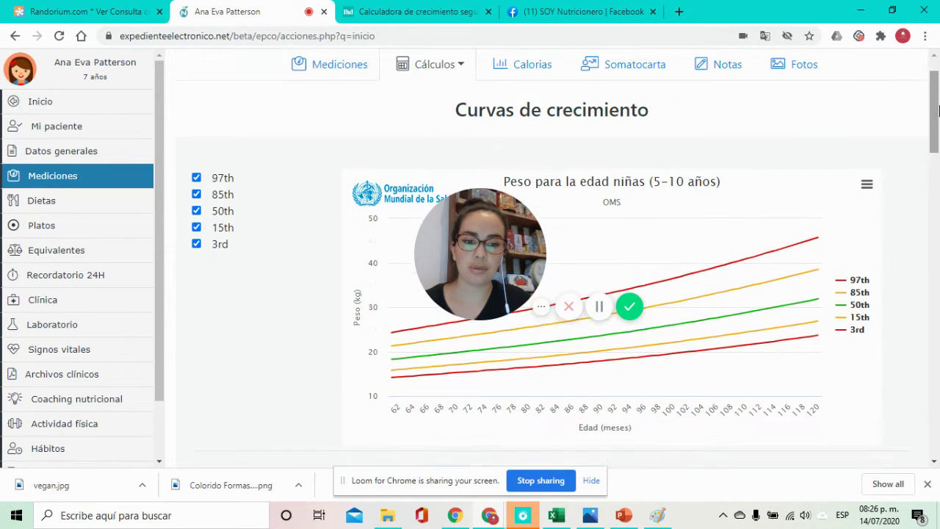
drag(936, 110, 938, 286)
drag(937, 286, 897, 27)
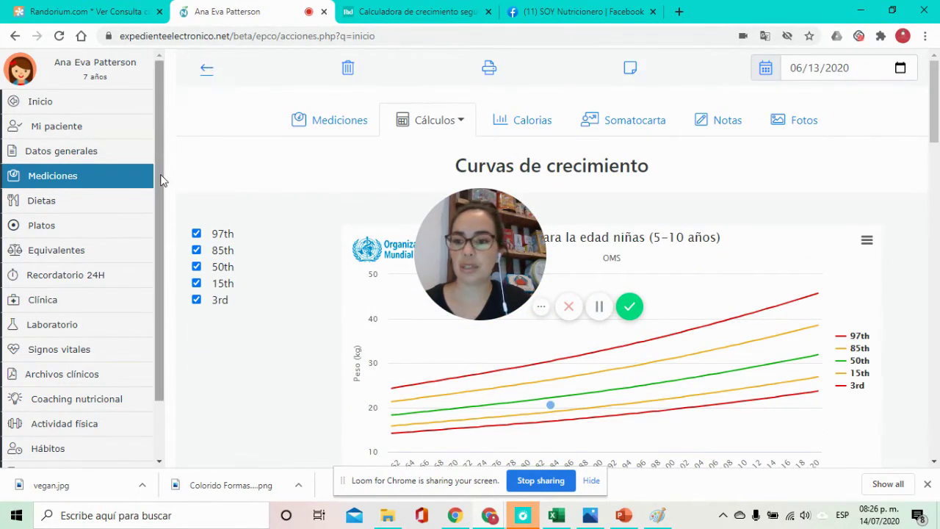
- Open the patient's tracking app in the browser from the App de seguimiento section
scroll(146, 210, down, 1)
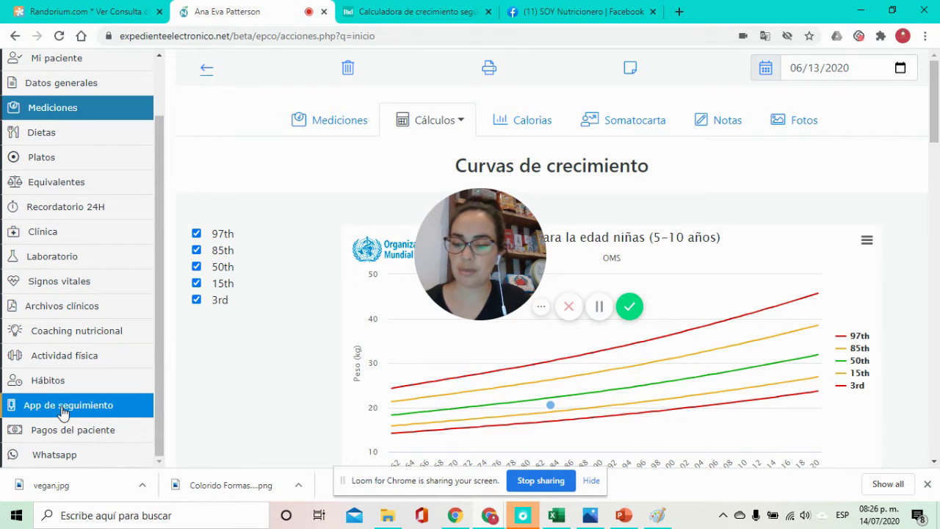
click(63, 411)
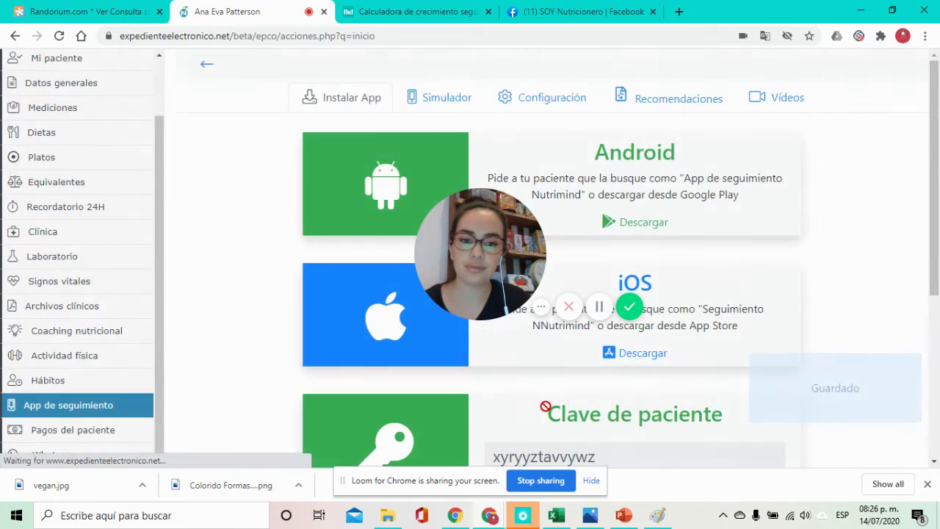
drag(936, 103, 936, 260)
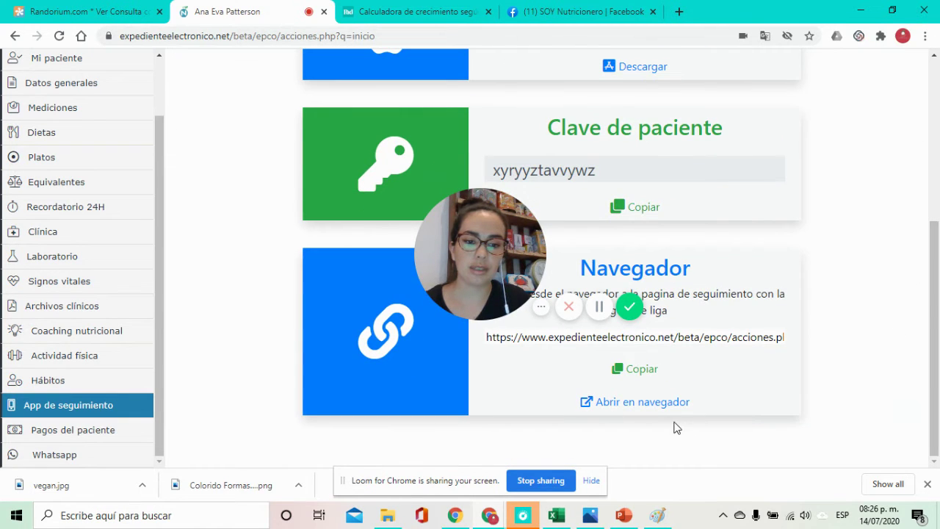
click(645, 401)
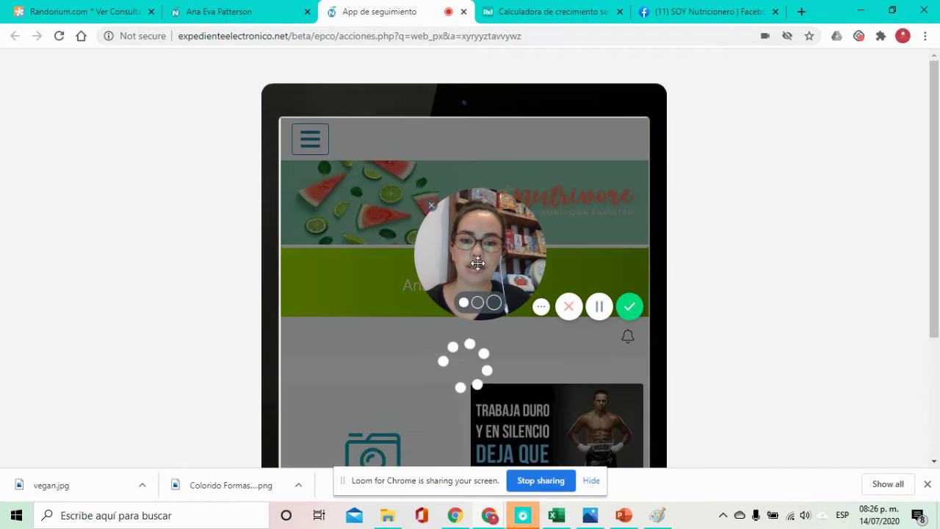
drag(493, 260, 161, 242)
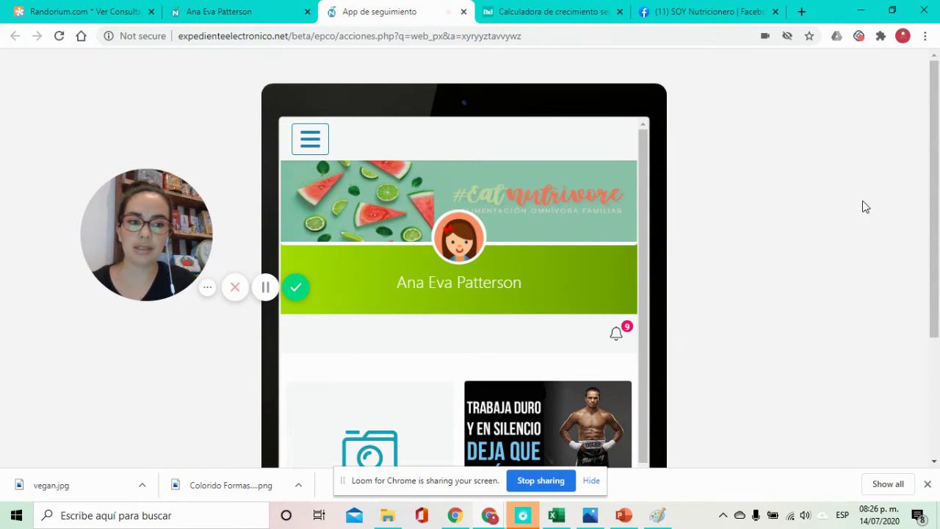
- Look over the tracking app's home page, including the food photo and motivation tiles
drag(935, 139, 935, 231)
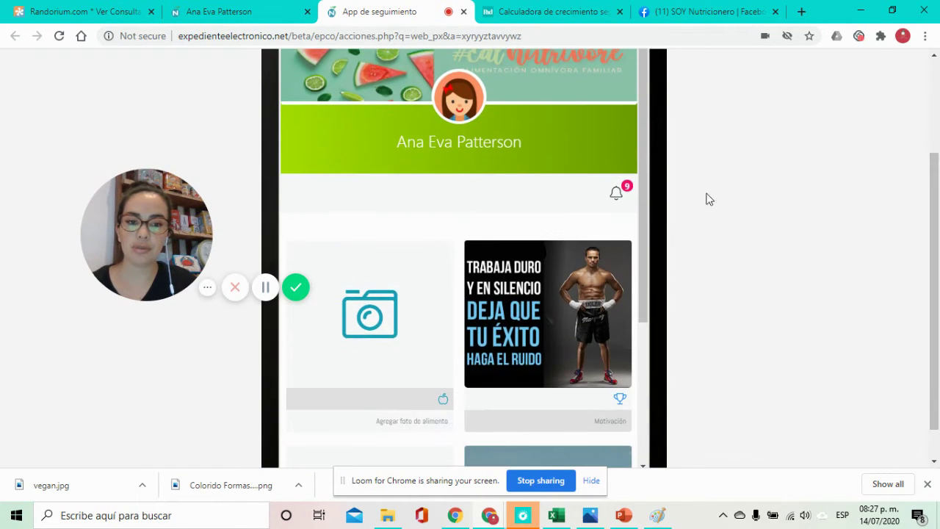
drag(641, 81, 644, 42)
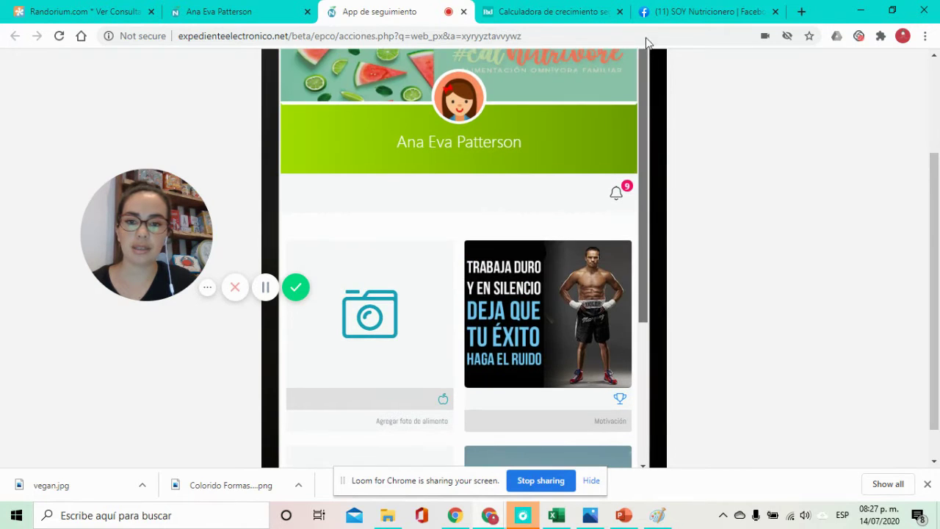
drag(935, 244, 893, 139)
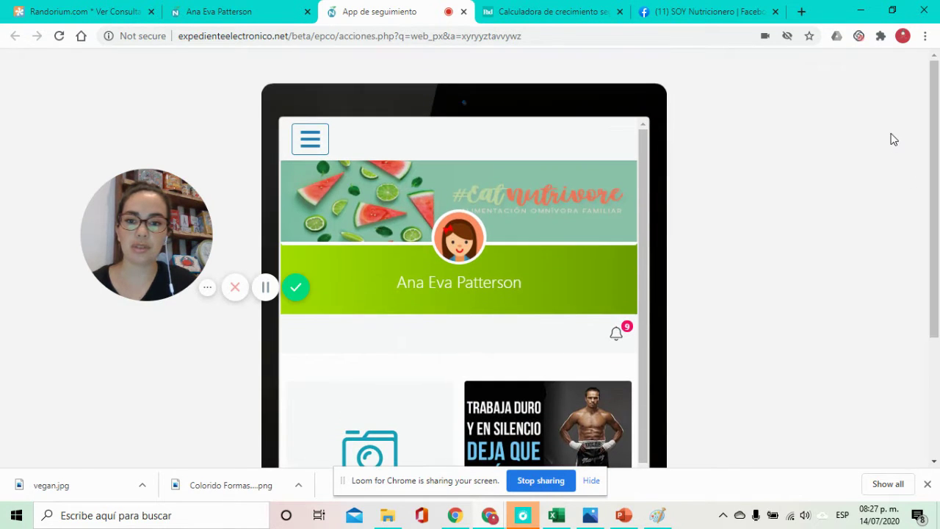
- Open Mediciones in the tracking app and review the weight history table and chart
click(319, 144)
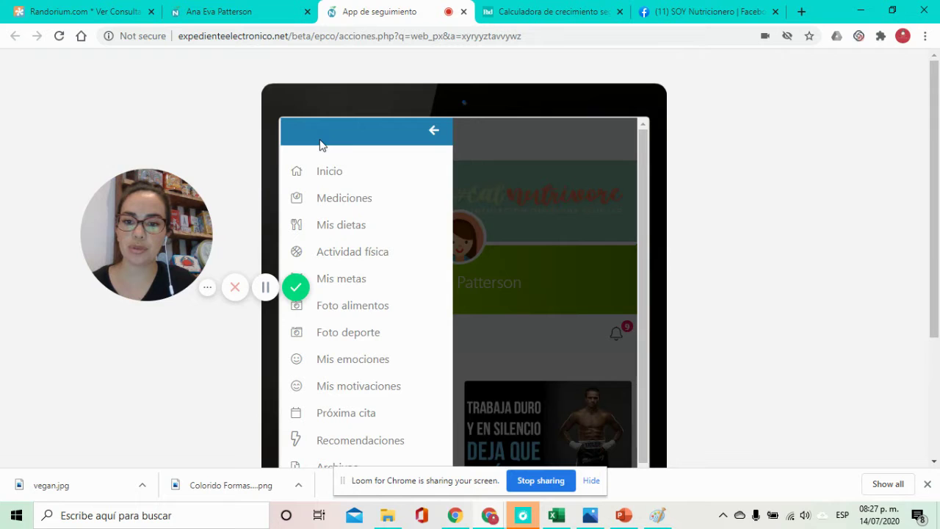
click(353, 211)
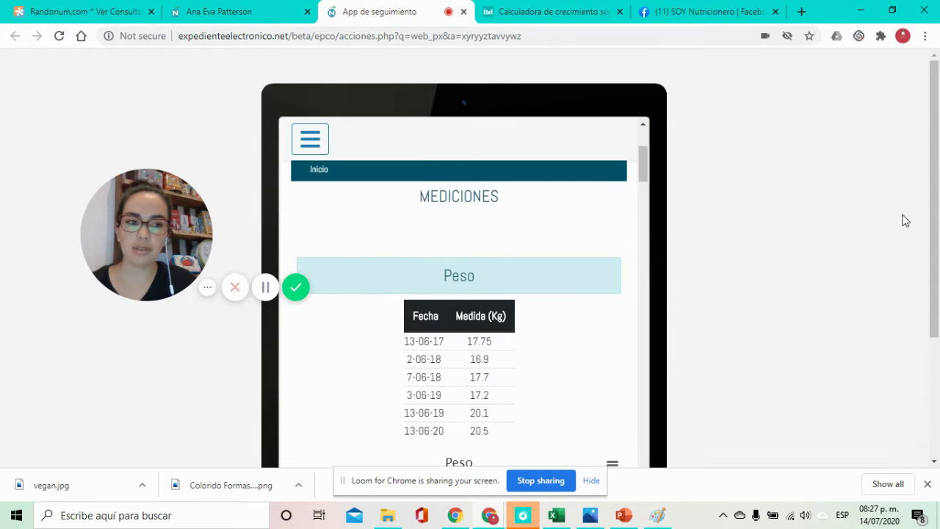
scroll(705, 139, down, 1)
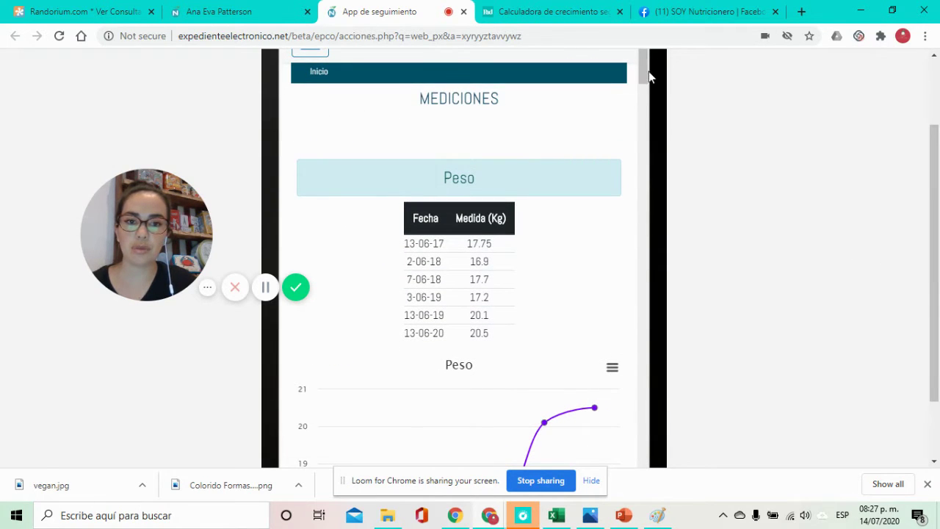
drag(644, 73, 646, 82)
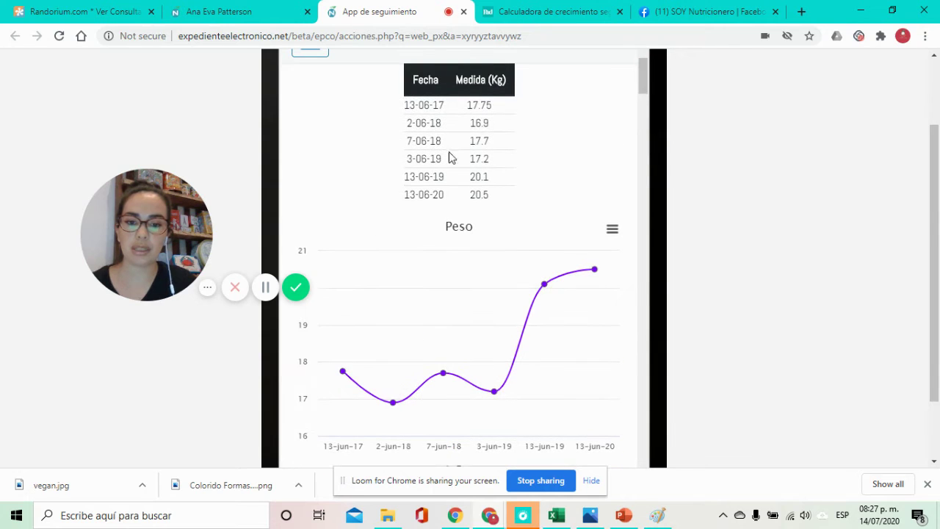
mouse_move(351, 348)
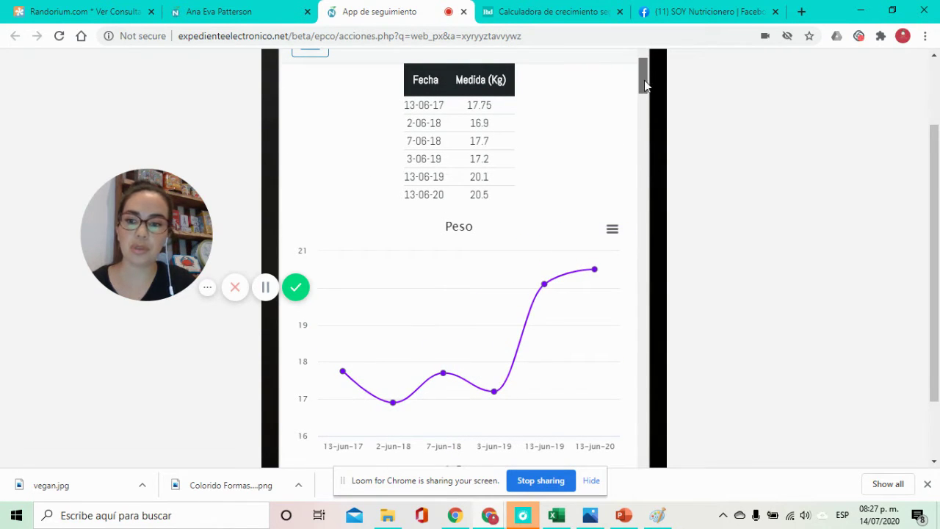
drag(643, 80, 726, 37)
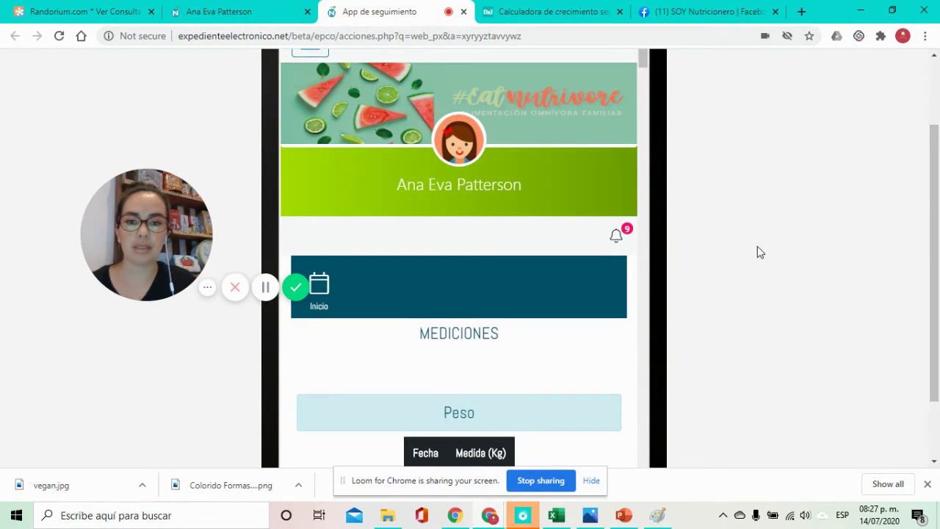
drag(937, 283, 929, 157)
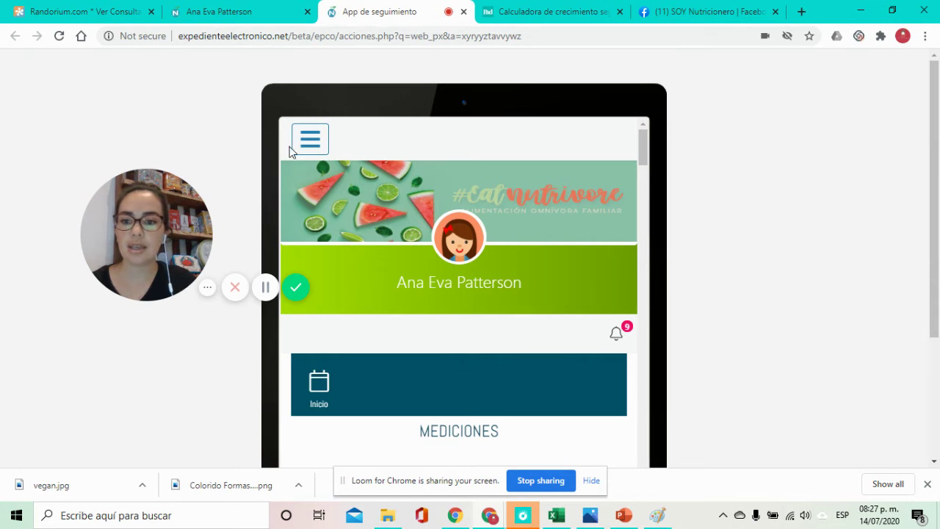
- Open the diet for Wednesday 17 June 2020 from Mis dietas in the tracking app
click(317, 145)
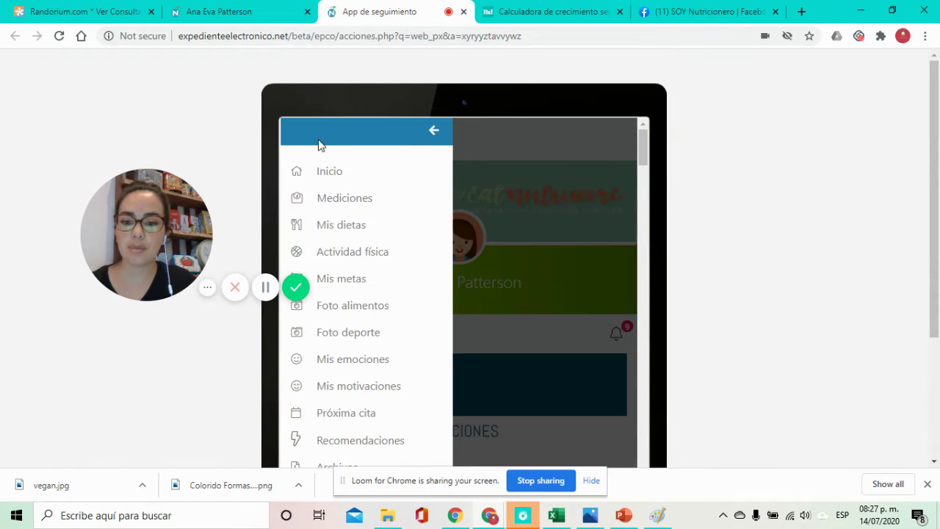
click(371, 228)
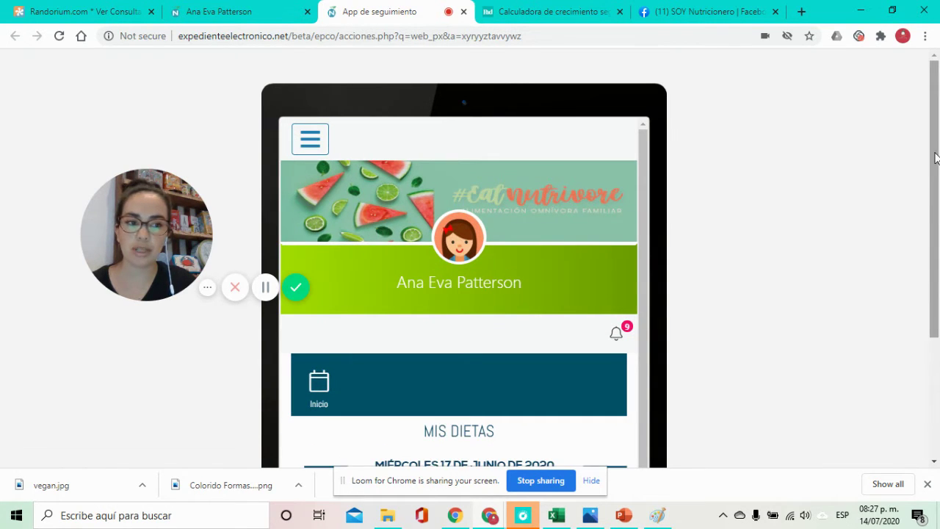
drag(936, 158, 936, 276)
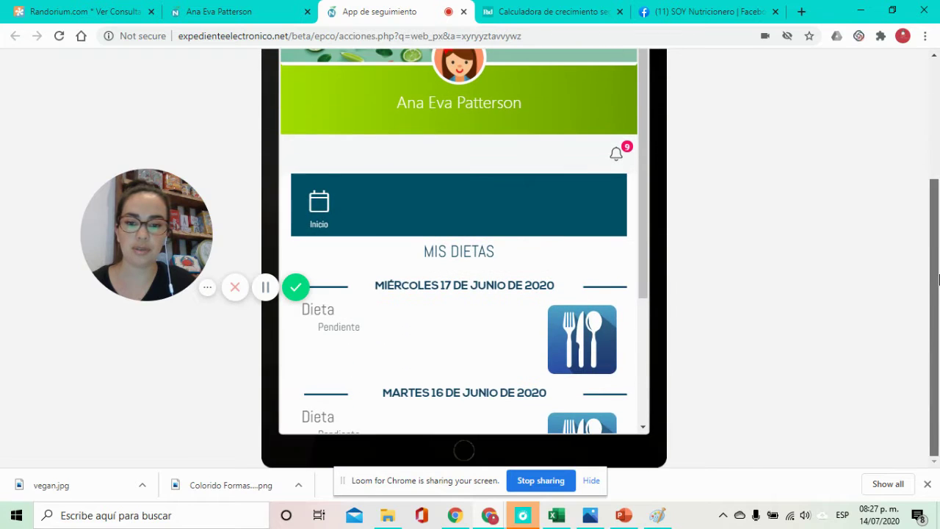
click(577, 325)
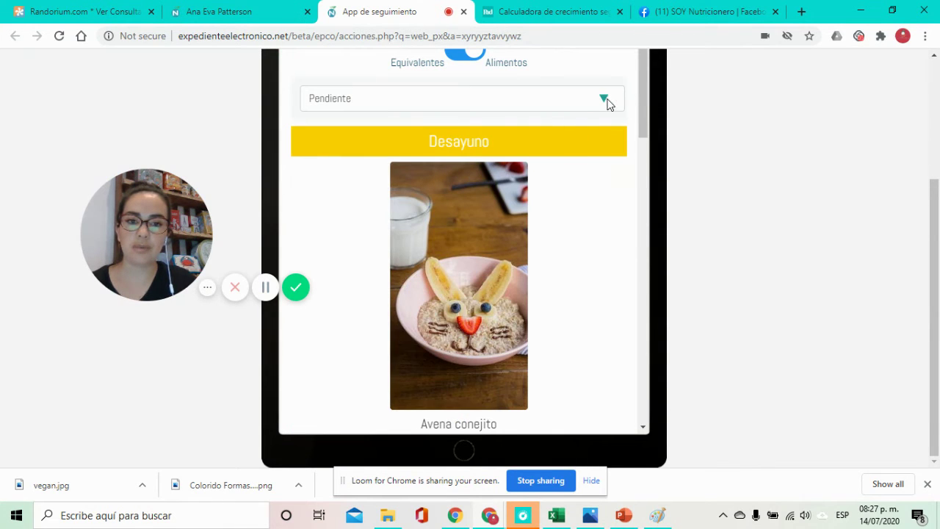
- Check the diet's status options and breakfast, and open the recipe PDF for Avena conejito
click(606, 102)
click(606, 104)
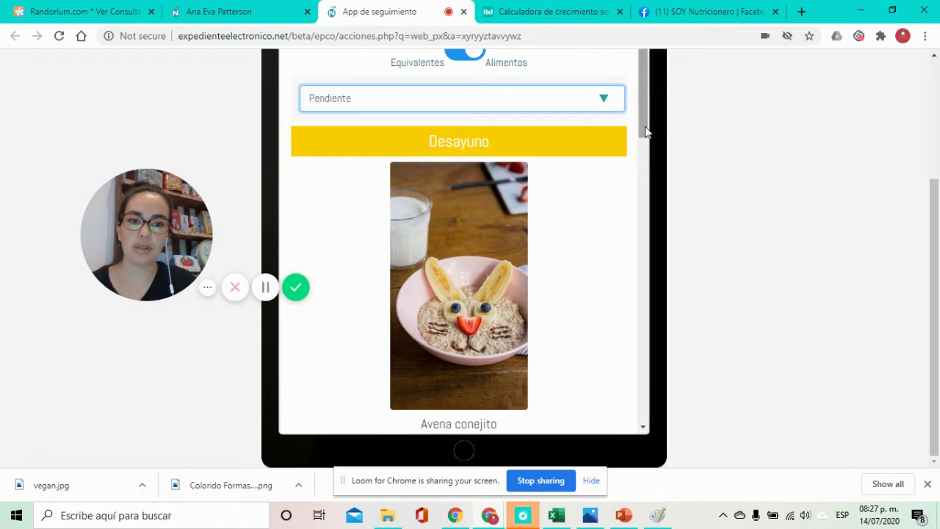
drag(646, 99, 650, 117)
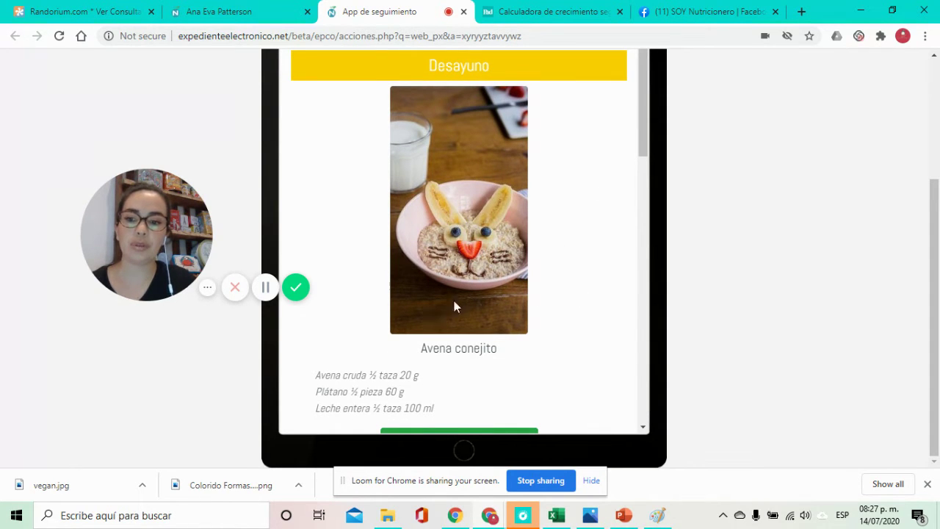
drag(647, 112, 657, 176)
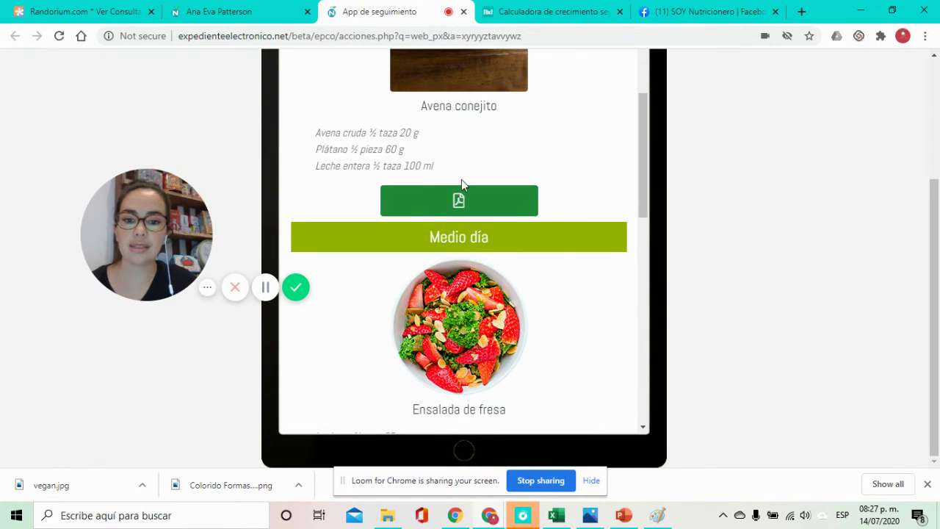
click(460, 202)
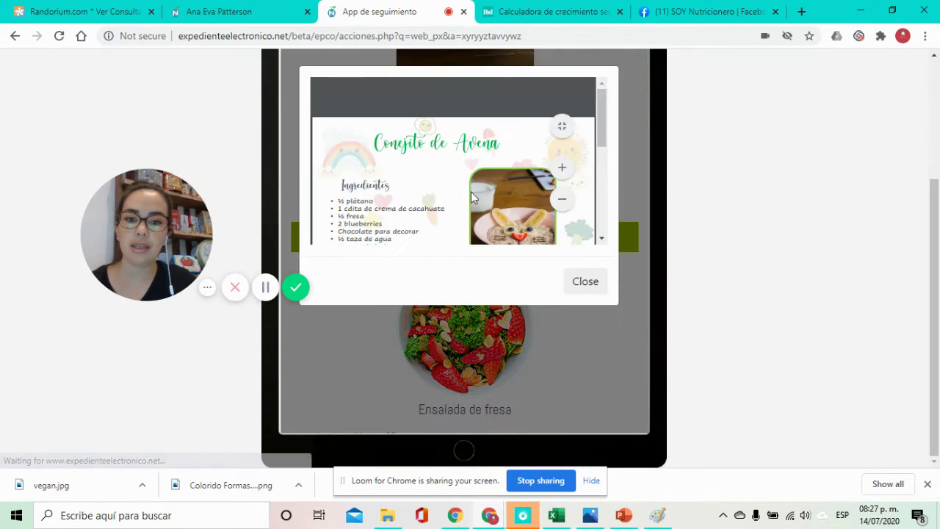
- Read the Conejito de Avena recipe at full-page and full-width zoom, and close the recipe and the tracking app
click(562, 129)
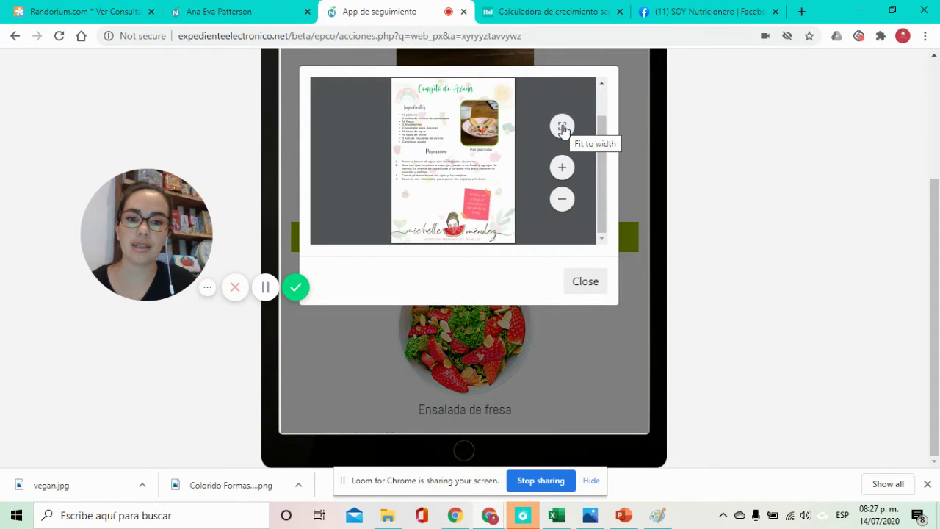
click(562, 128)
drag(601, 116, 618, 189)
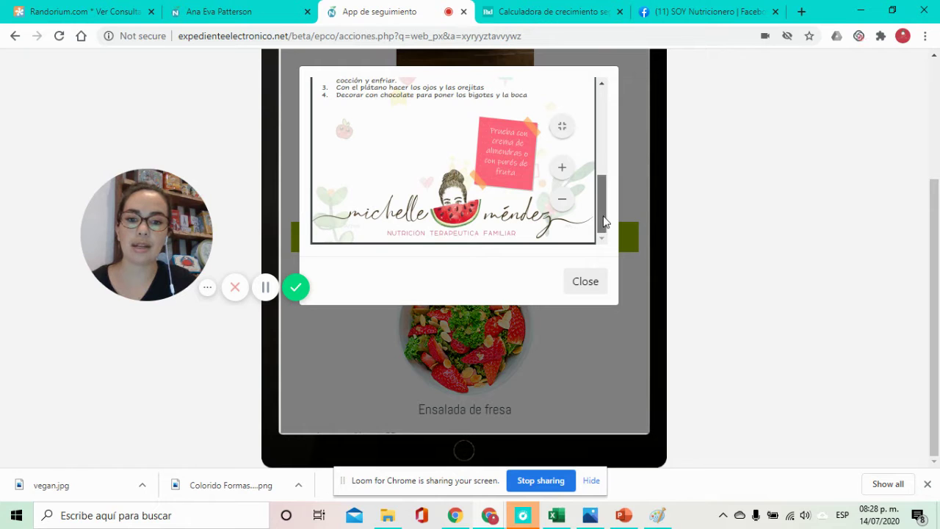
drag(604, 220, 579, 110)
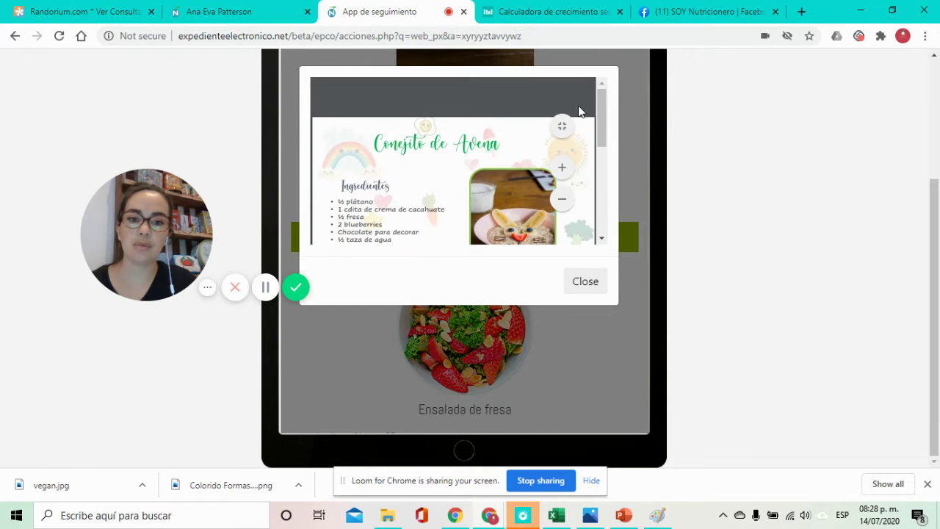
click(589, 279)
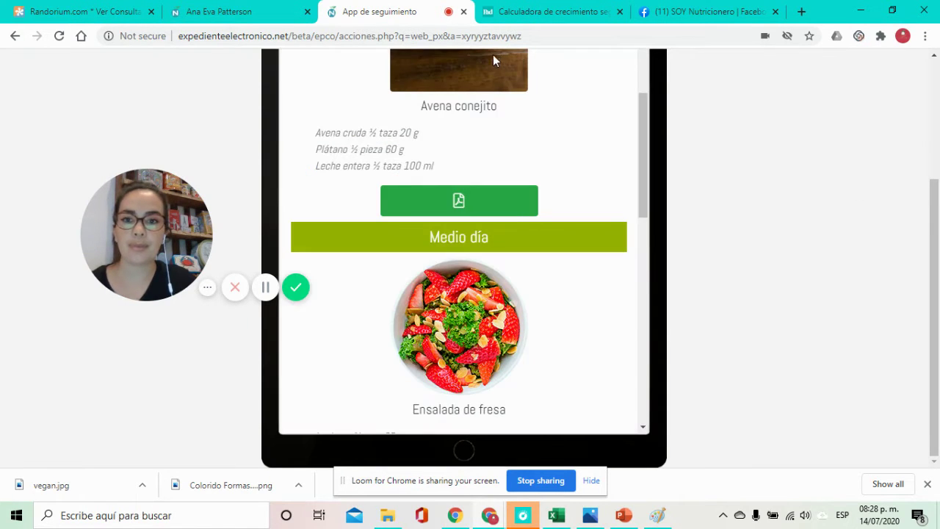
click(464, 12)
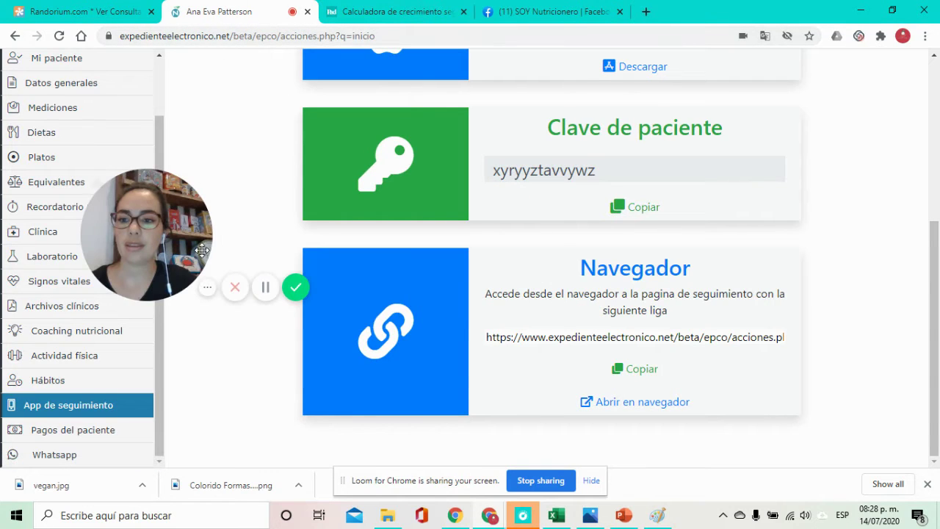
- Return to the Nutrimind home page, search for the adult patient by first name and open the matching record
scroll(157, 389, up, 2)
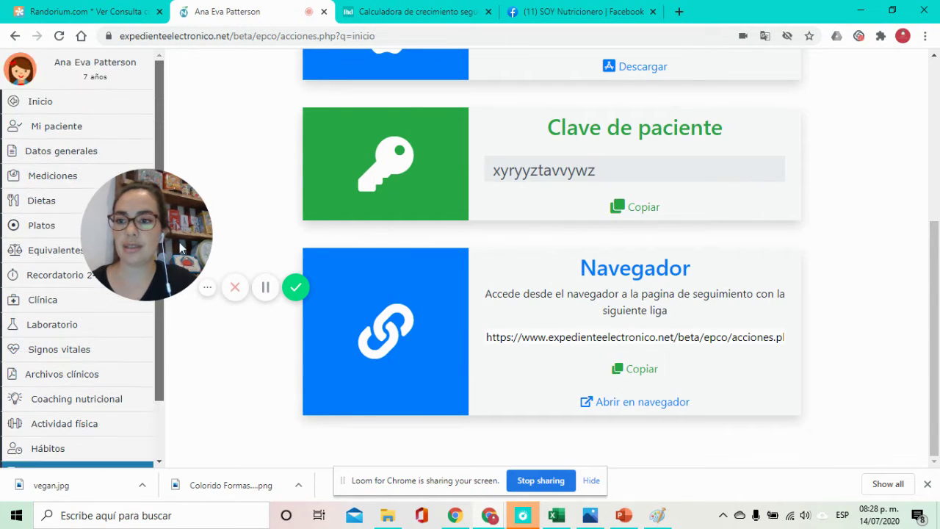
click(77, 104)
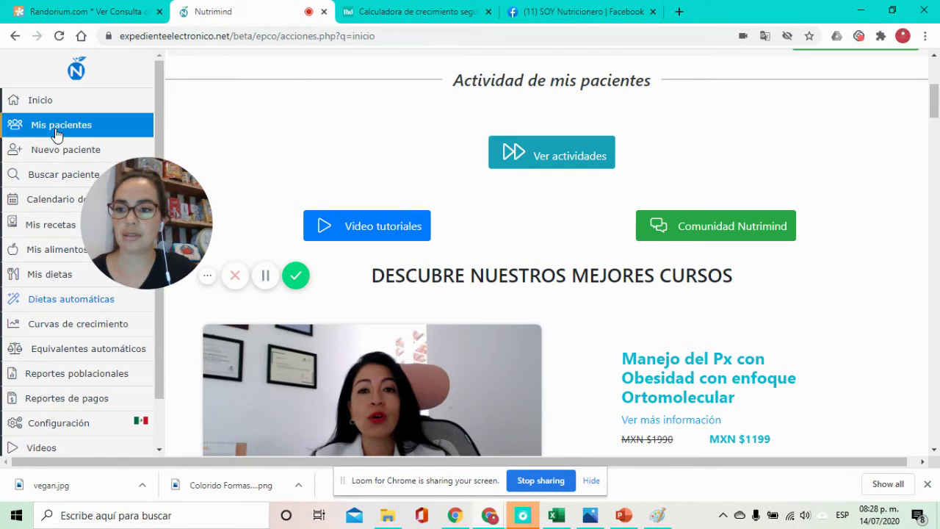
click(71, 173)
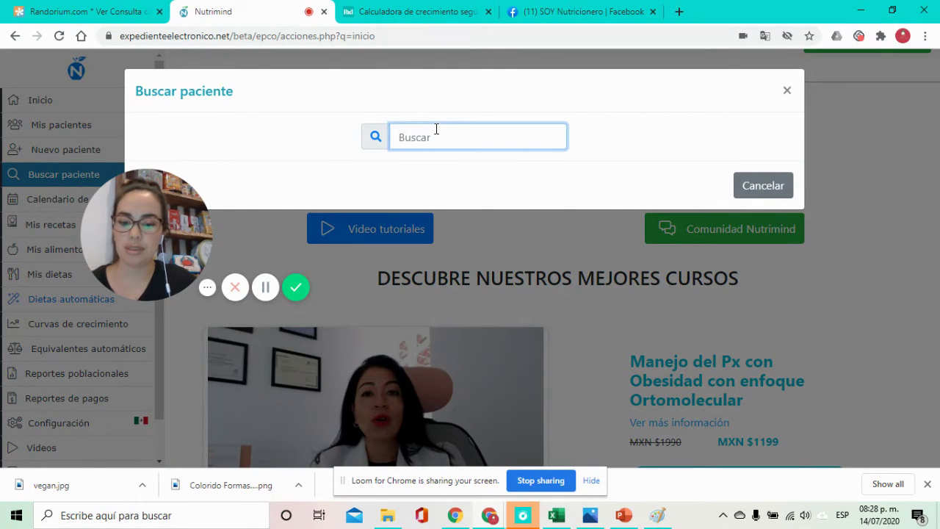
text(miche)
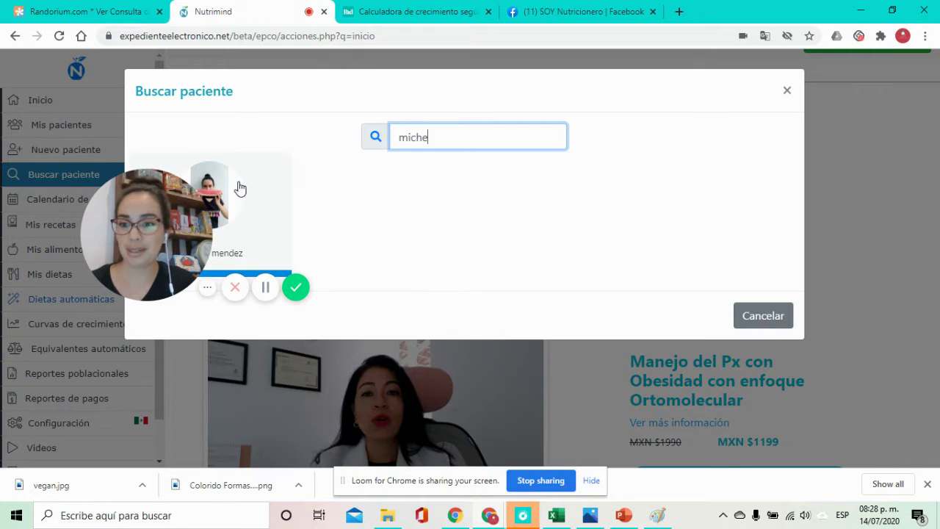
click(234, 185)
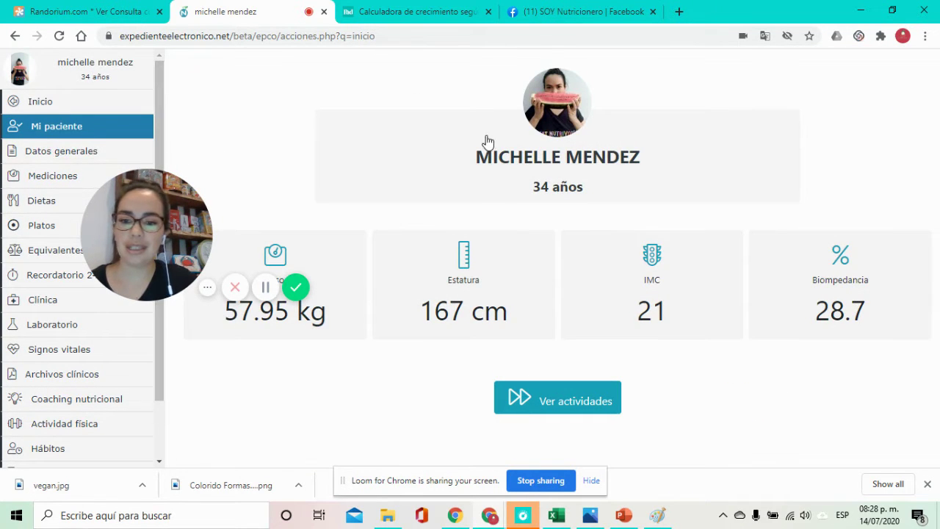
- Open the patient's general data and enter "Perdida de peso" as the Motivo de la consulta
click(68, 152)
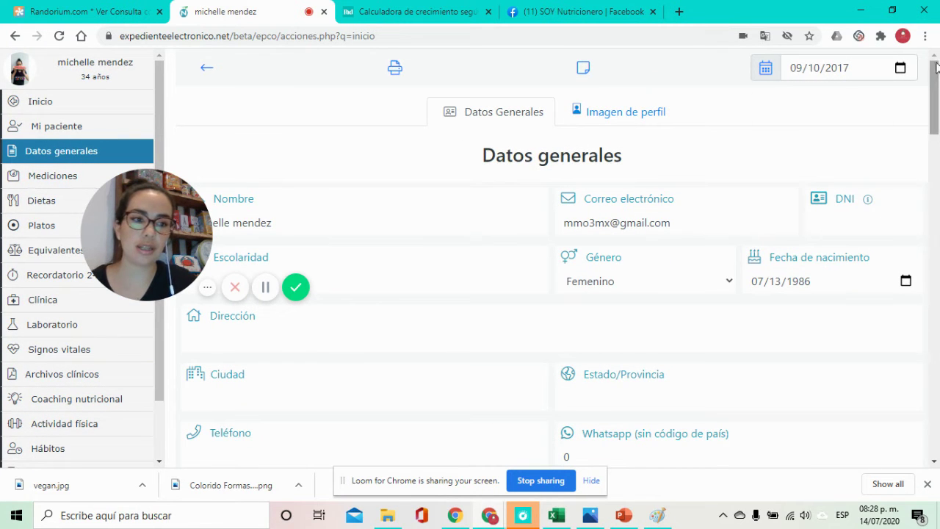
drag(937, 87, 936, 233)
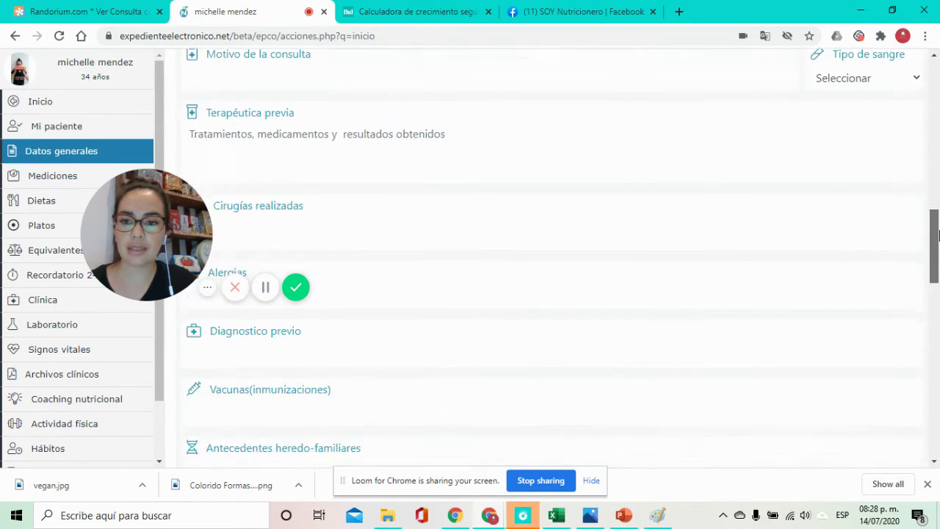
click(409, 78)
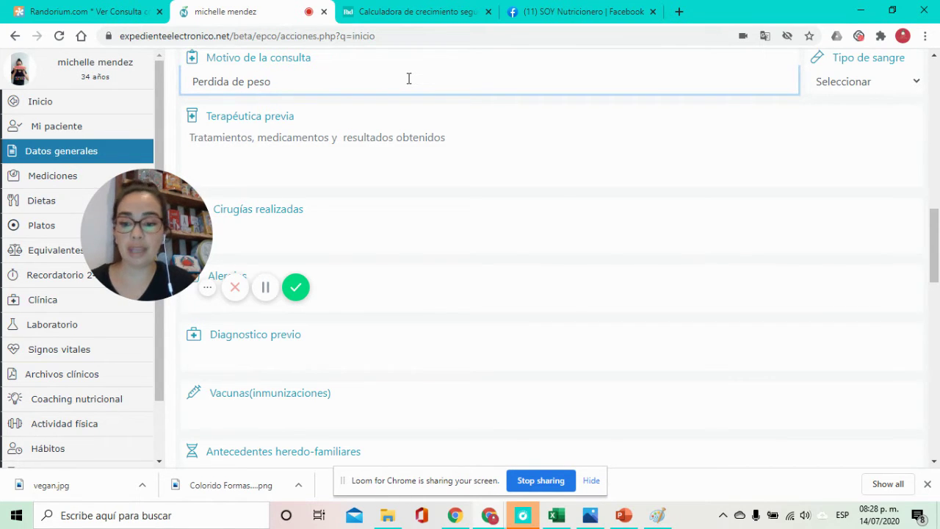
- Review the condition tags, Hábitos tóxicos and Plan alimenticio sections in the general data, and return to the patient's overview
drag(935, 231, 935, 332)
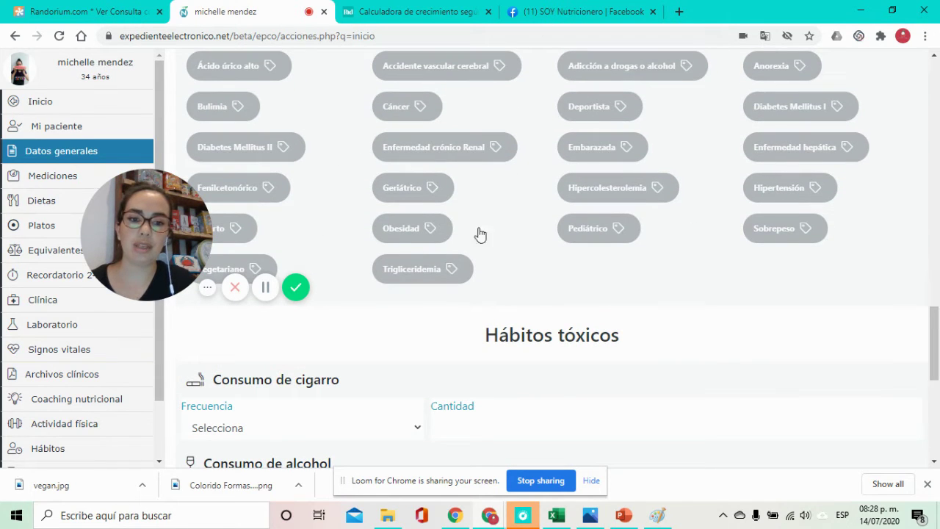
drag(936, 323, 936, 457)
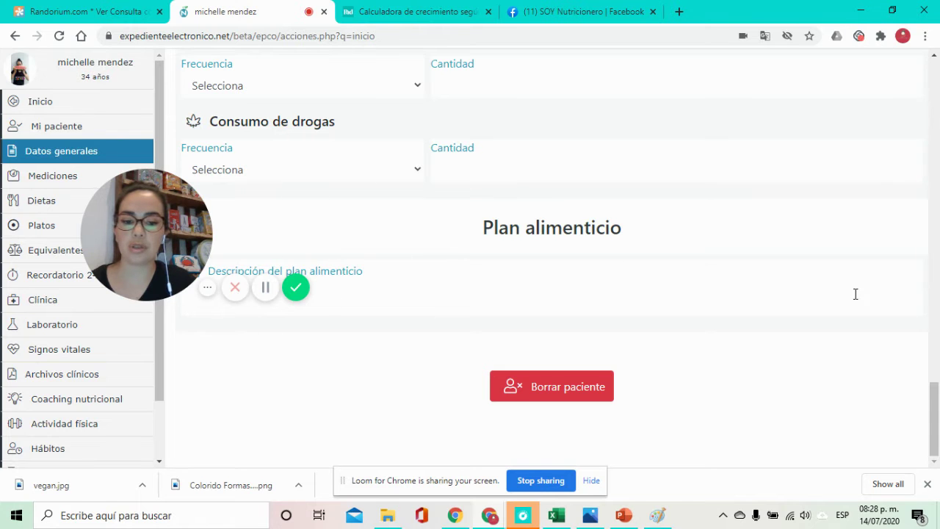
drag(937, 401, 886, 74)
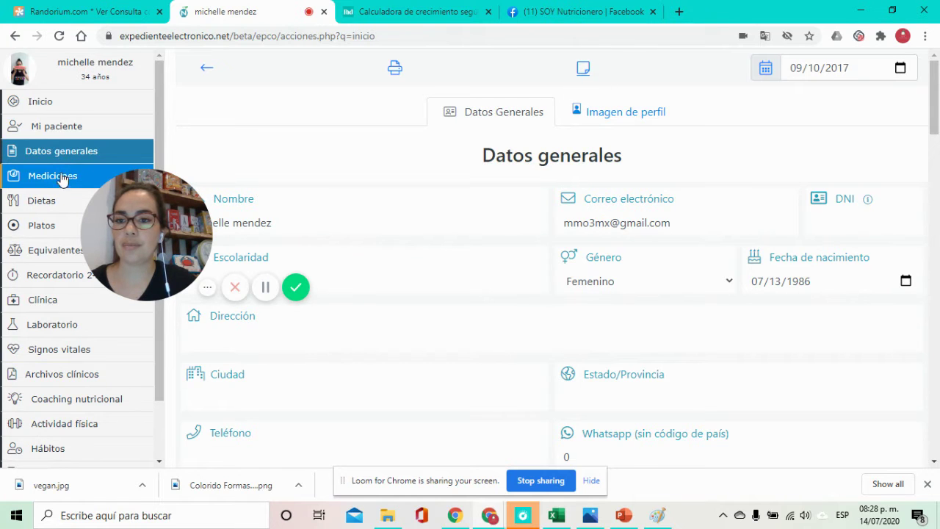
click(206, 67)
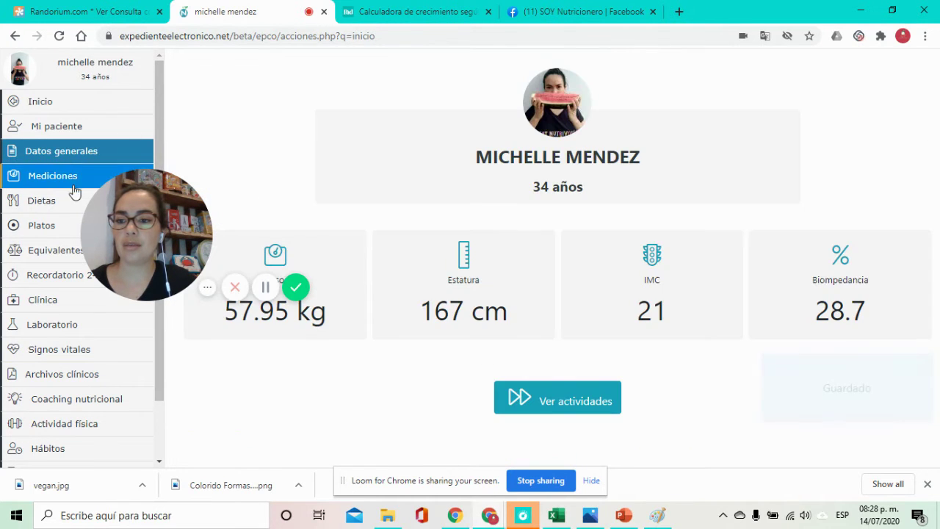
- Open the evolution charts in Mediciones and review the measurements table and the IMC, Peso / Grasa and Porcentaje de grasa graphs
click(72, 185)
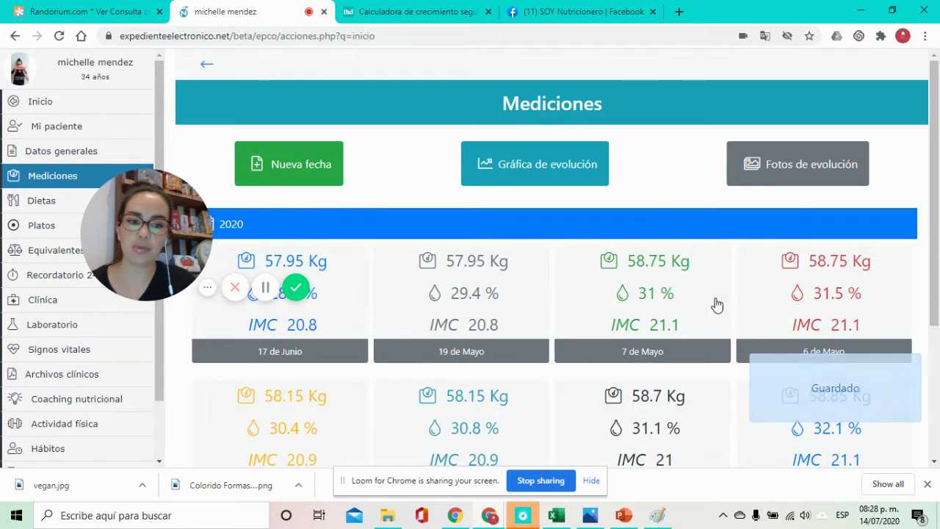
click(502, 157)
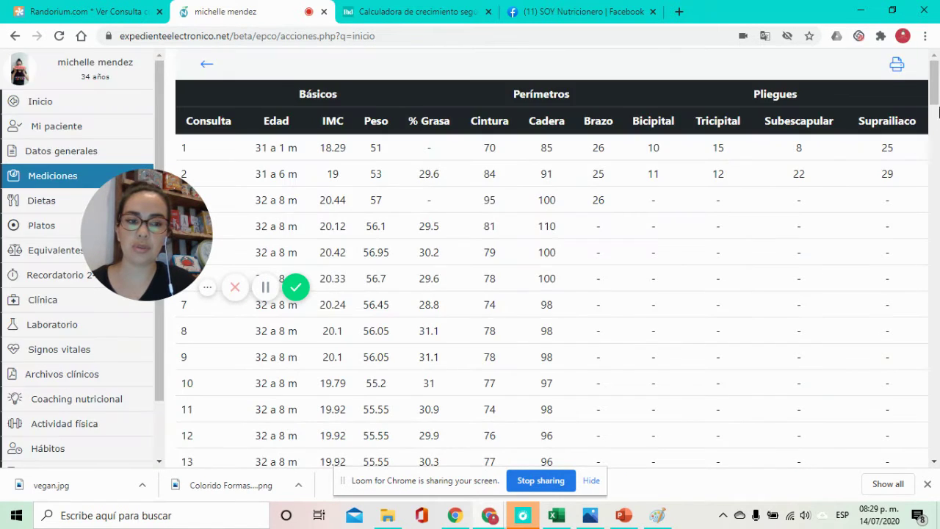
drag(937, 88, 871, 157)
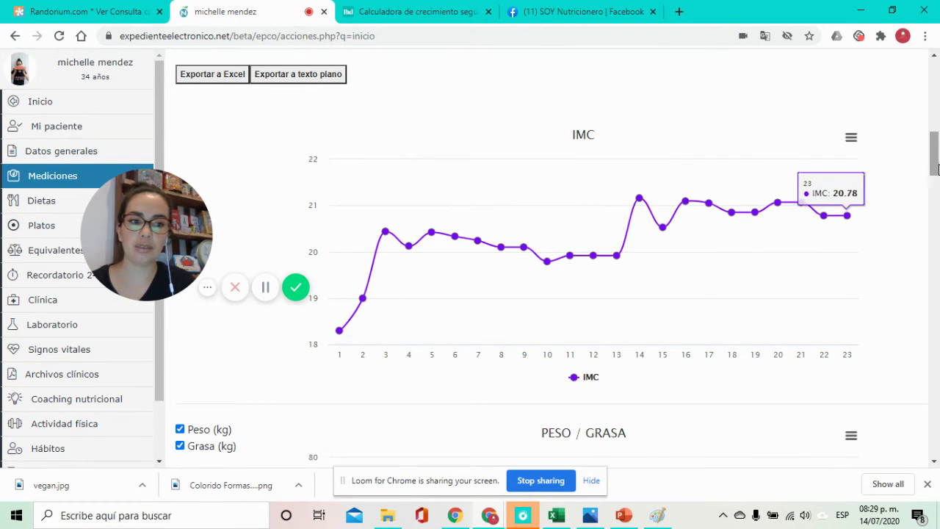
scroll(633, 239, down, 4)
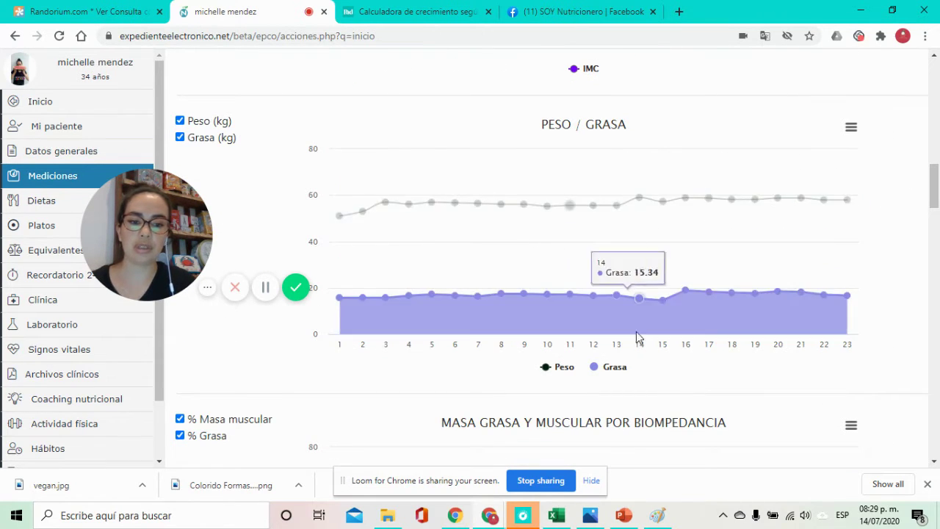
drag(934, 181, 935, 267)
scroll(814, 160, up, 1)
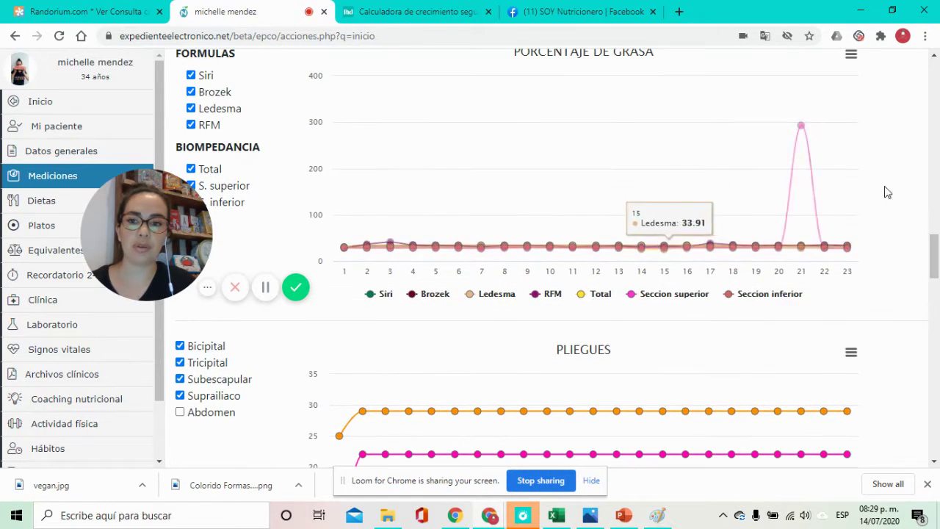
- View the patient's Dietas calendar and the Recordatorio options by foods or by equivalents
click(55, 203)
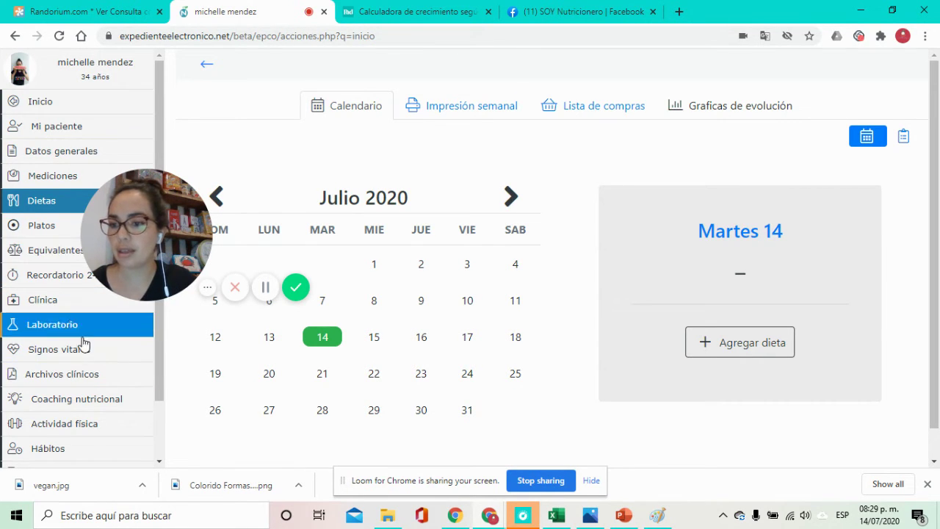
click(77, 283)
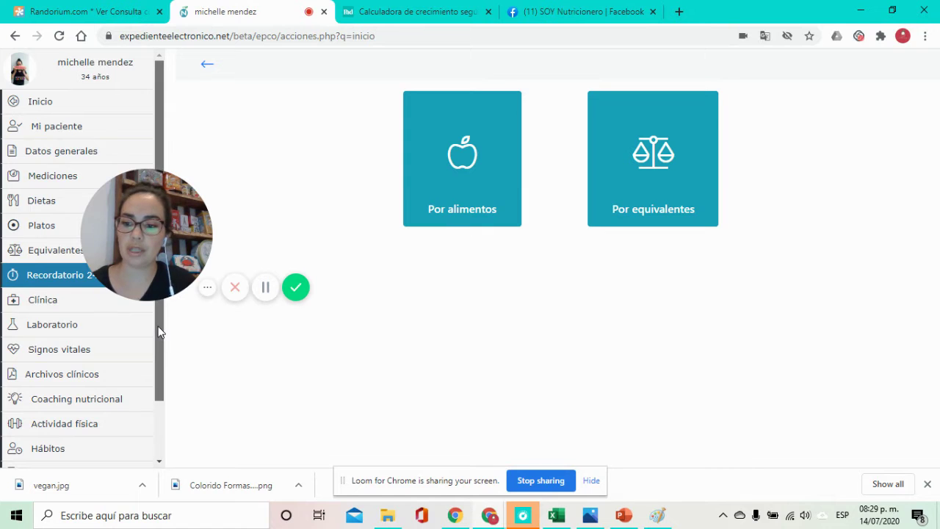
drag(161, 329, 171, 425)
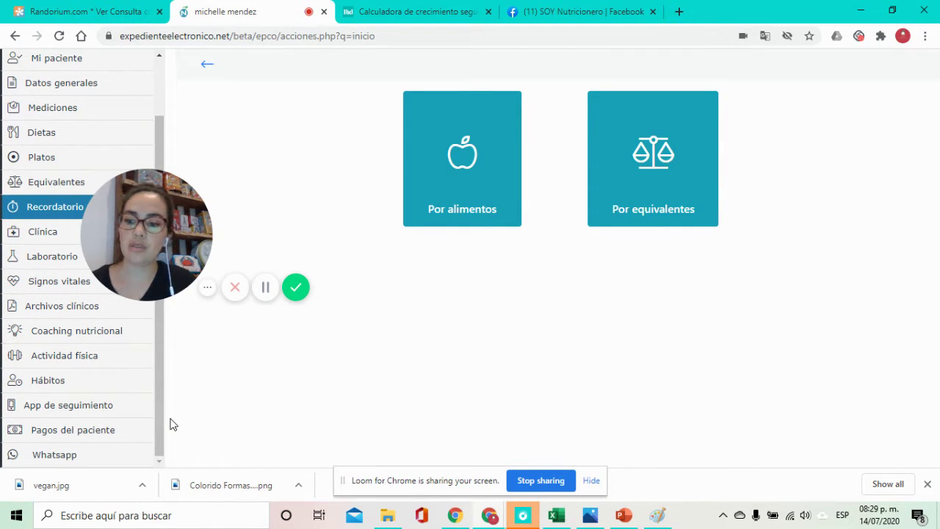
- Open the evolution report for Actividad física and review the completed activities table and duration chart
click(89, 358)
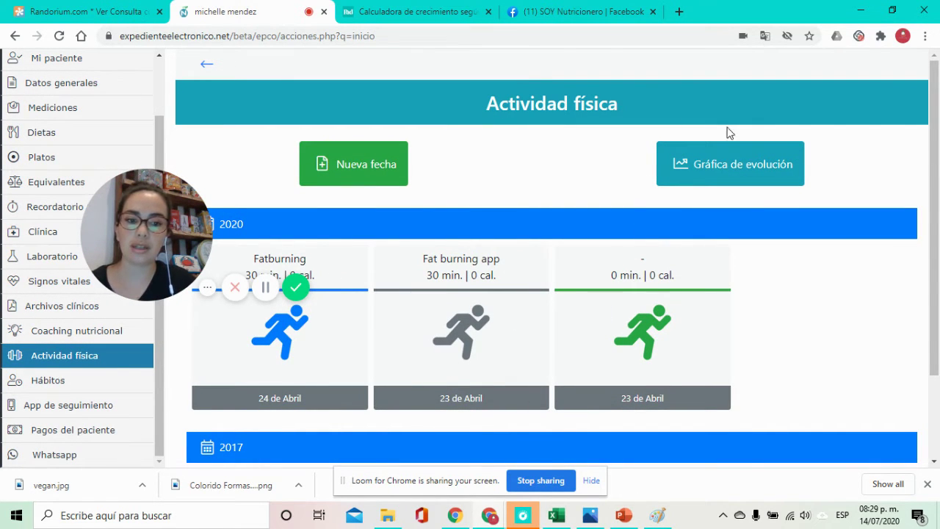
click(731, 167)
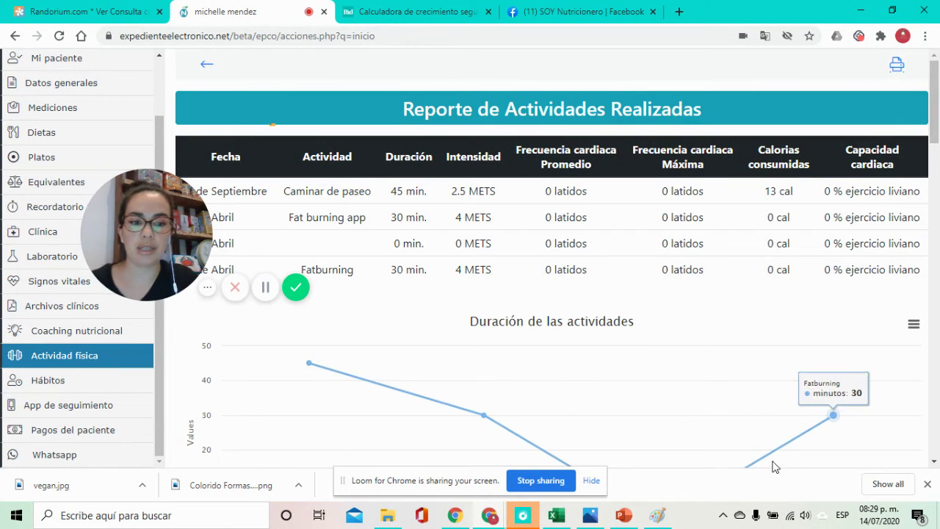
mouse_move(935, 129)
mouse_down()
mouse_move(936, 250)
mouse_move(935, 121)
mouse_up()
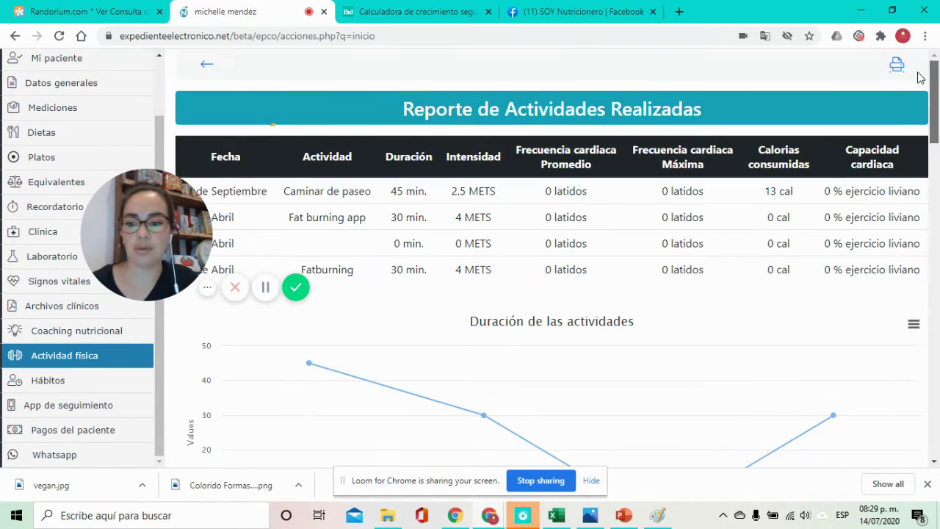
- Create the patient's first Hábitos consultation with the date 07/14/2020
click(100, 385)
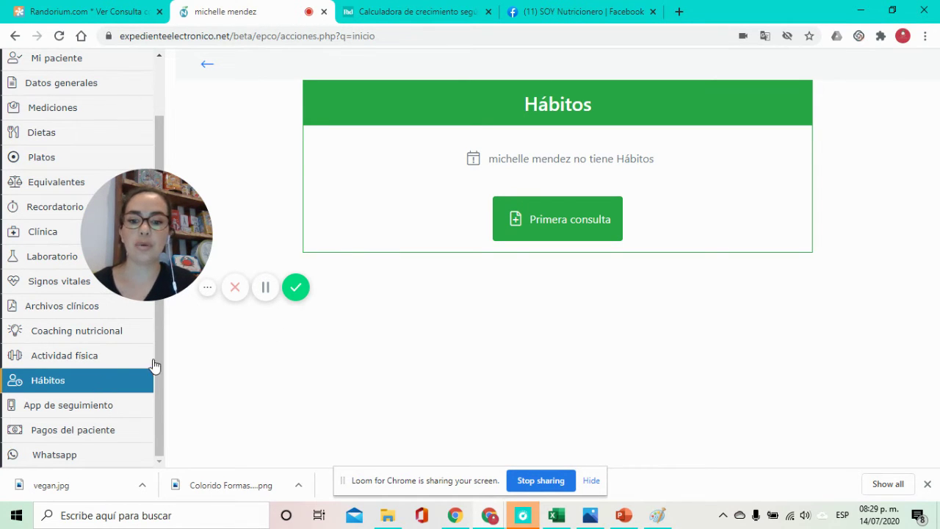
click(552, 232)
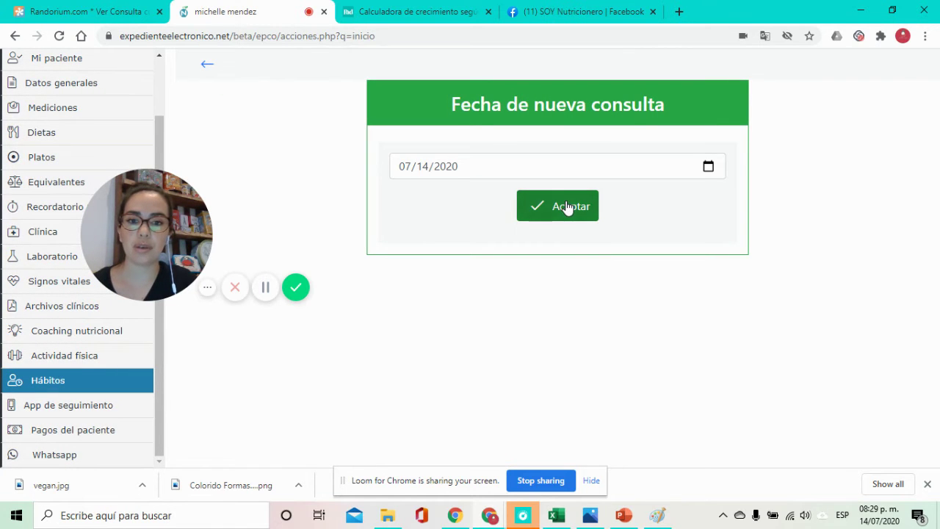
click(567, 208)
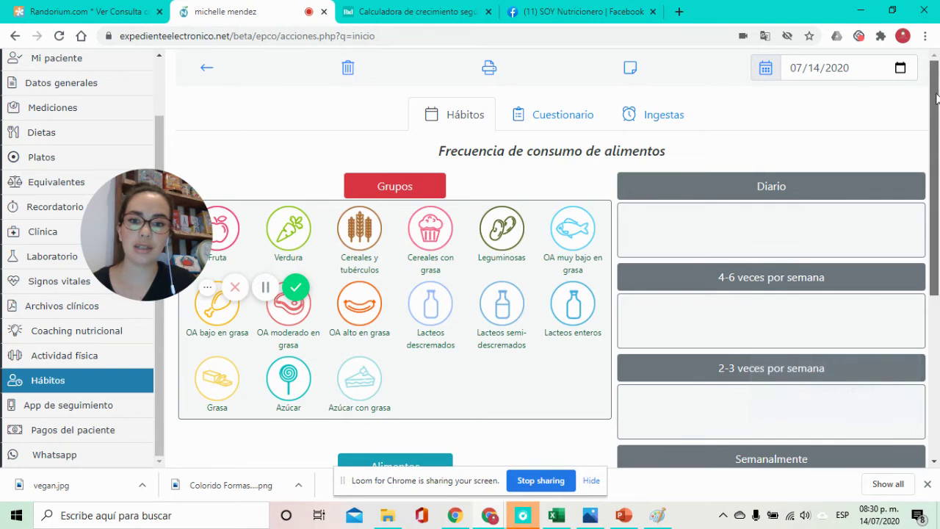
- Look over the food consumption frequency section, and open and read the Cuestionario de riesgo nutricional
scroll(279, 237, down, 1)
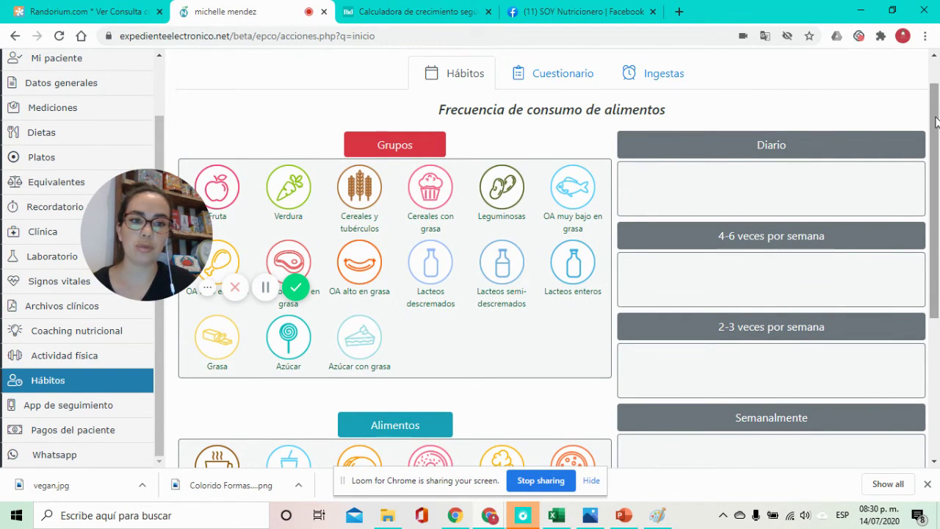
drag(934, 147, 938, 78)
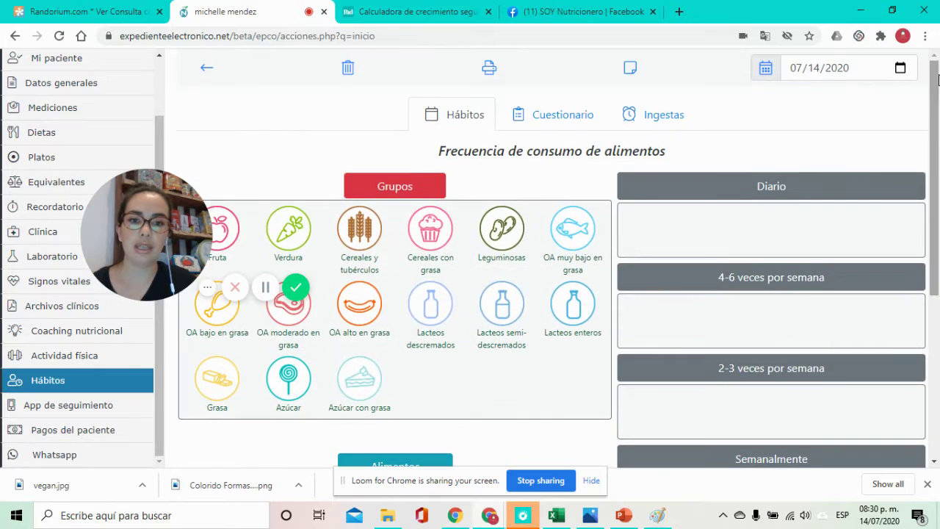
click(552, 122)
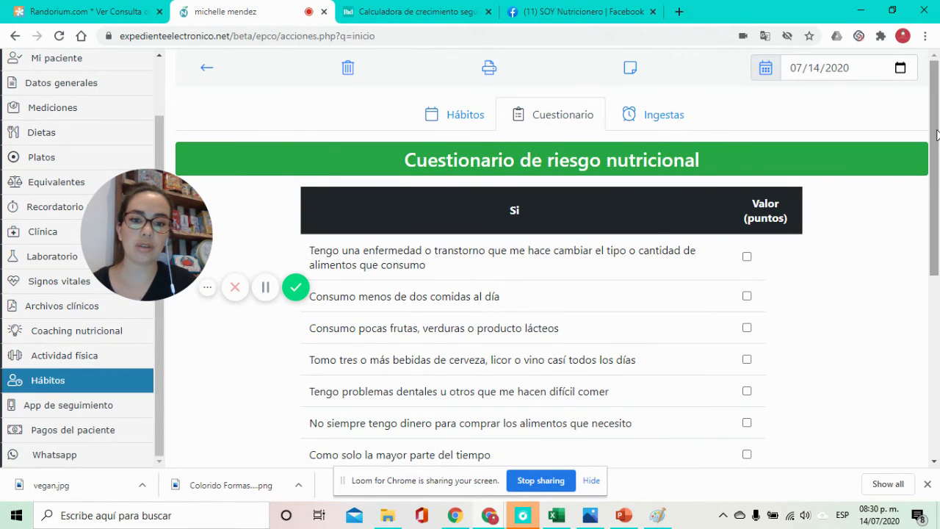
drag(937, 134, 937, 192)
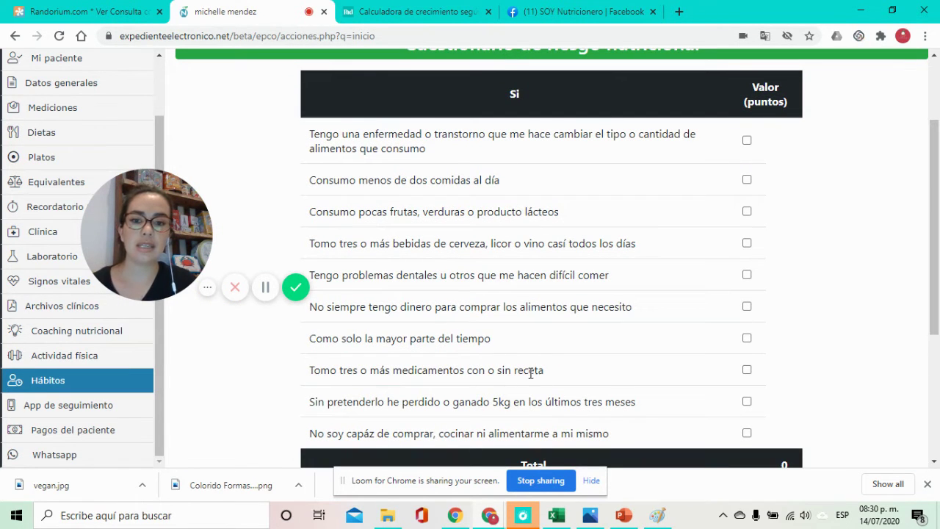
- Mark the first five statements of the Cuestionario de riesgo nutricional as applicable and read the Interpretación
click(746, 142)
click(747, 181)
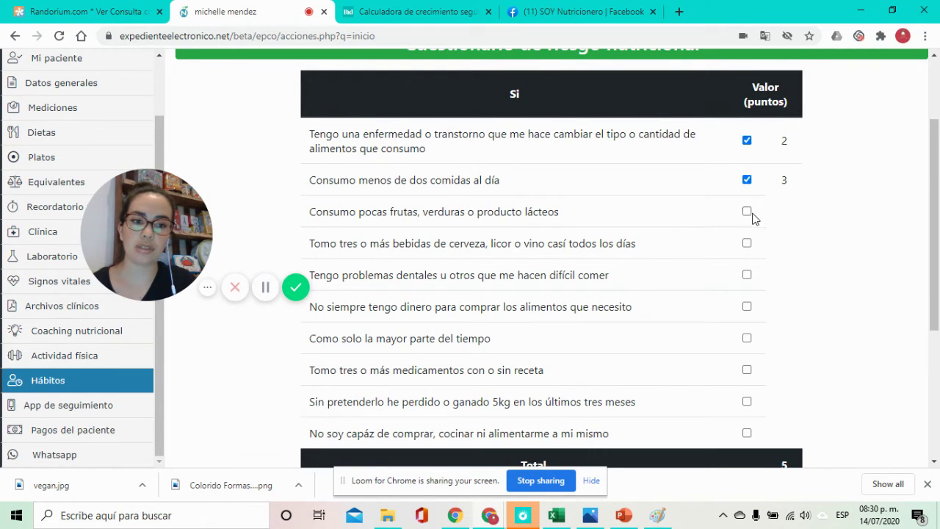
click(747, 276)
drag(936, 183, 938, 248)
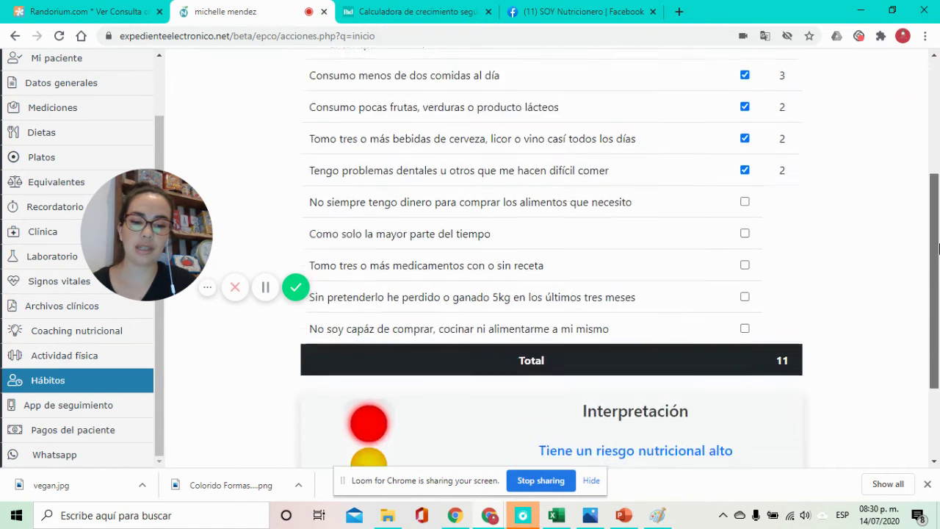
scroll(793, 265, down, 2)
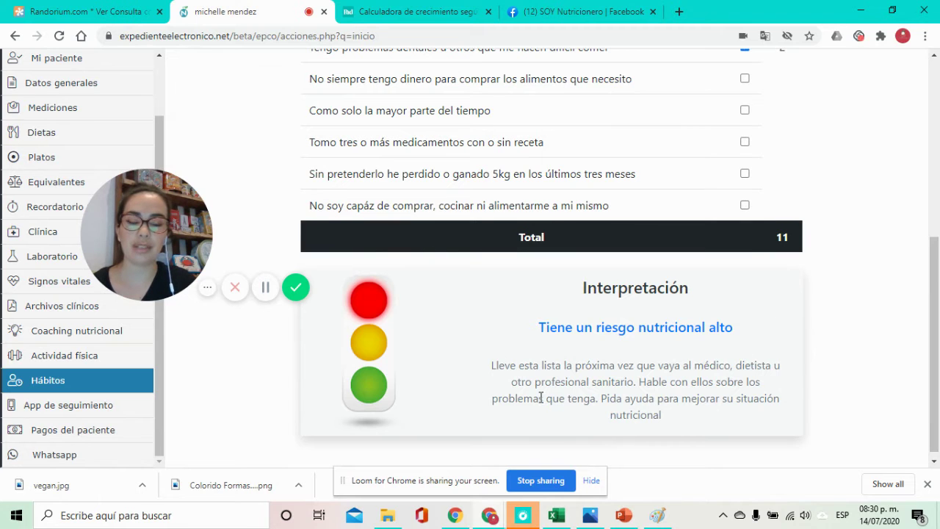
- Open the Ingestas section of the Hábitos consultation and look over its meal fields
drag(935, 343, 902, 151)
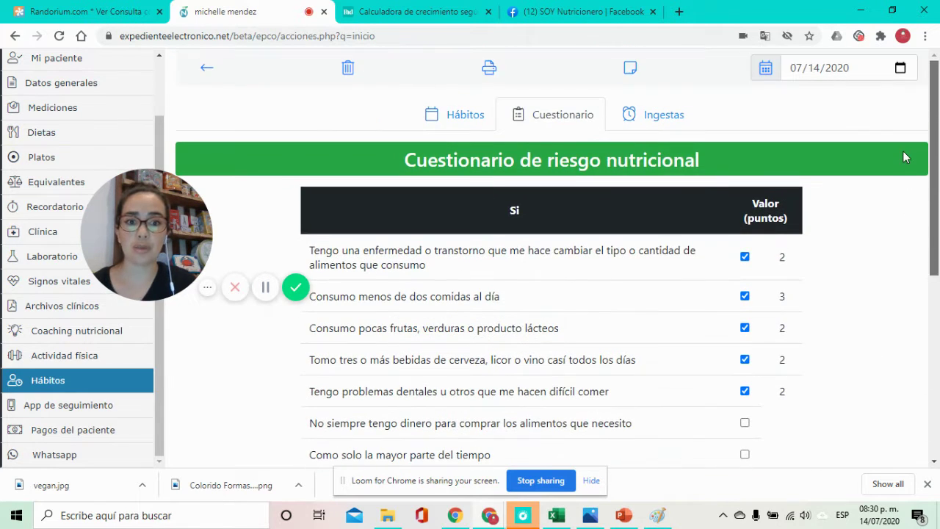
click(652, 125)
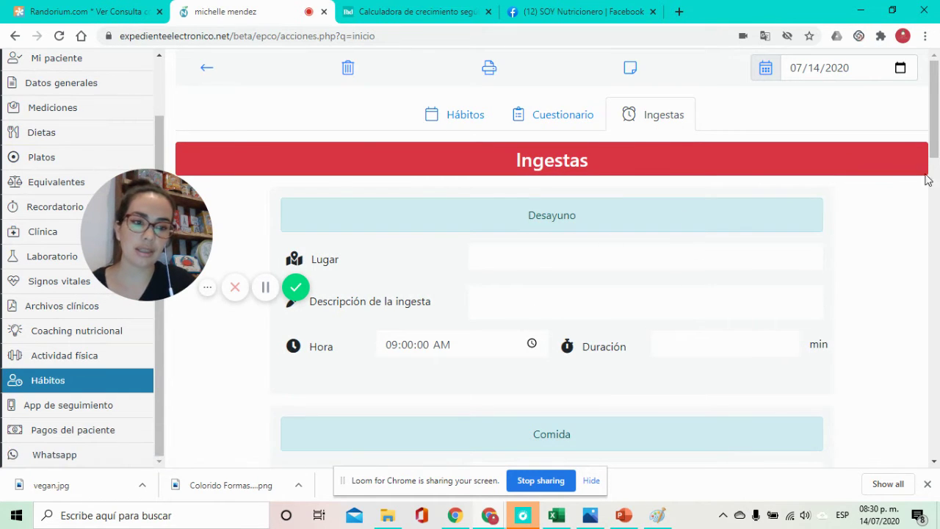
drag(937, 86, 883, 44)
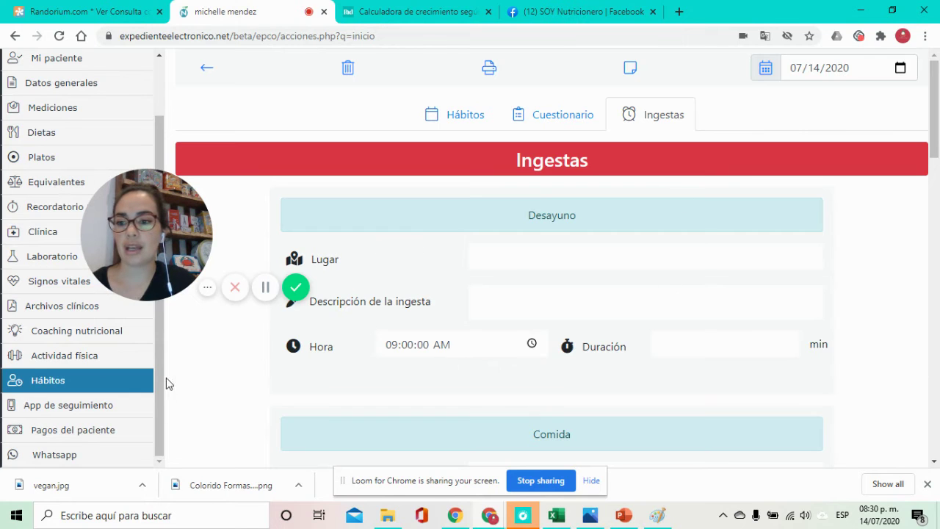
- Add a blank diet for Tuesday, July 14, 2020 in the patient's Dietas calendar
click(44, 138)
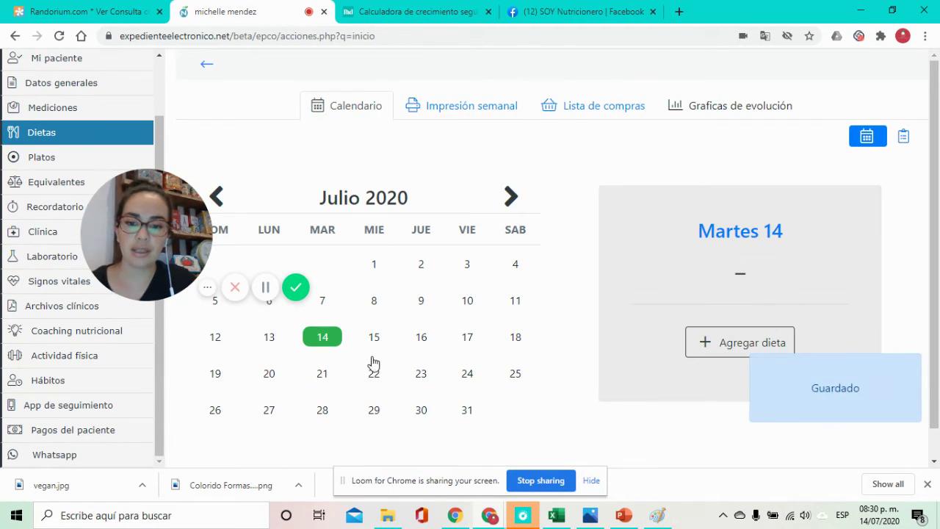
click(702, 337)
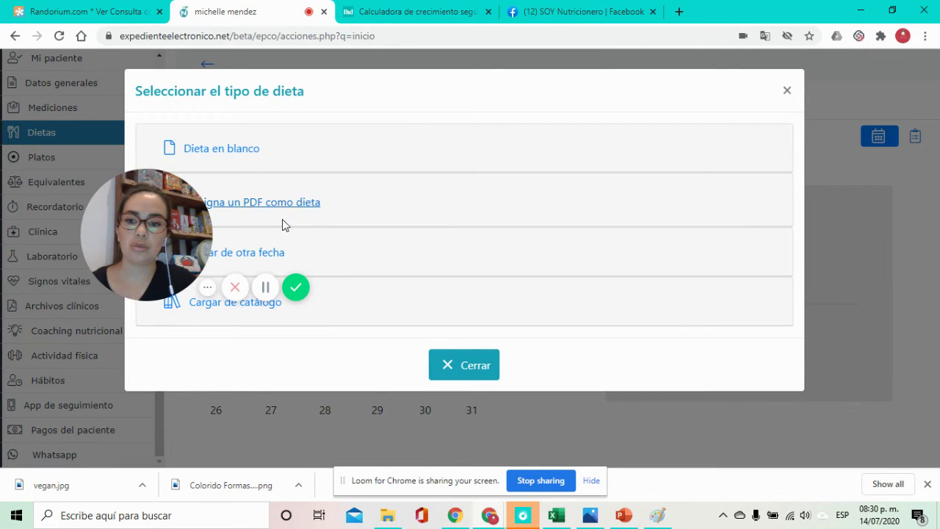
click(218, 150)
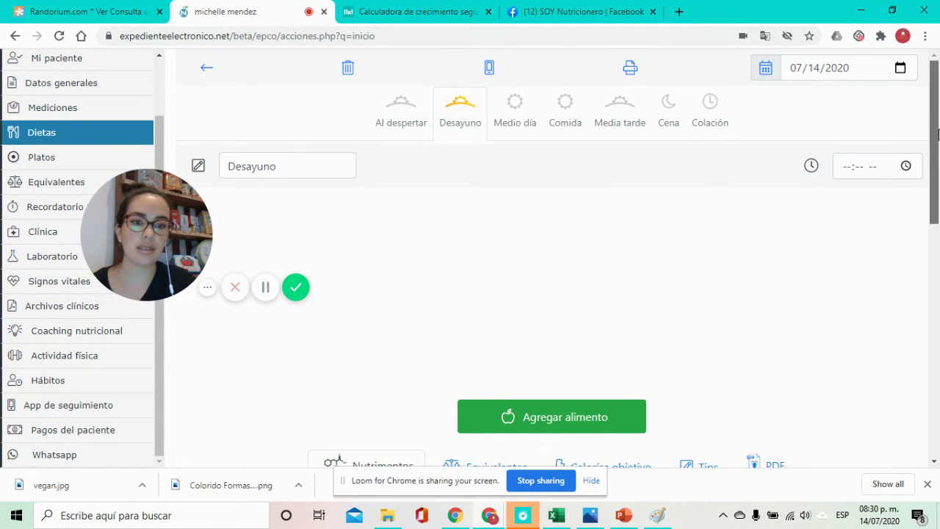
- Set the diet's Calorías objetivo to 1400 and look at its Equivalentes and Tips sections
scroll(933, 231, down, 3)
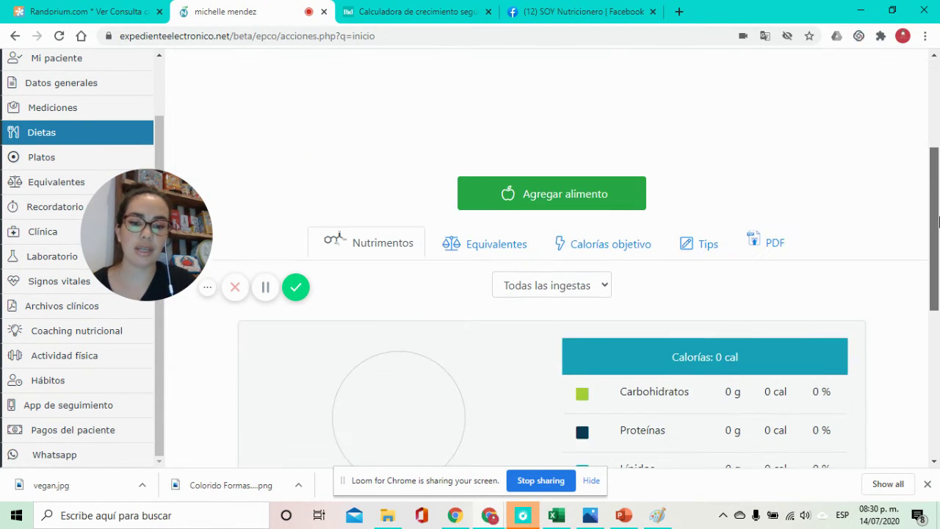
click(481, 250)
click(612, 254)
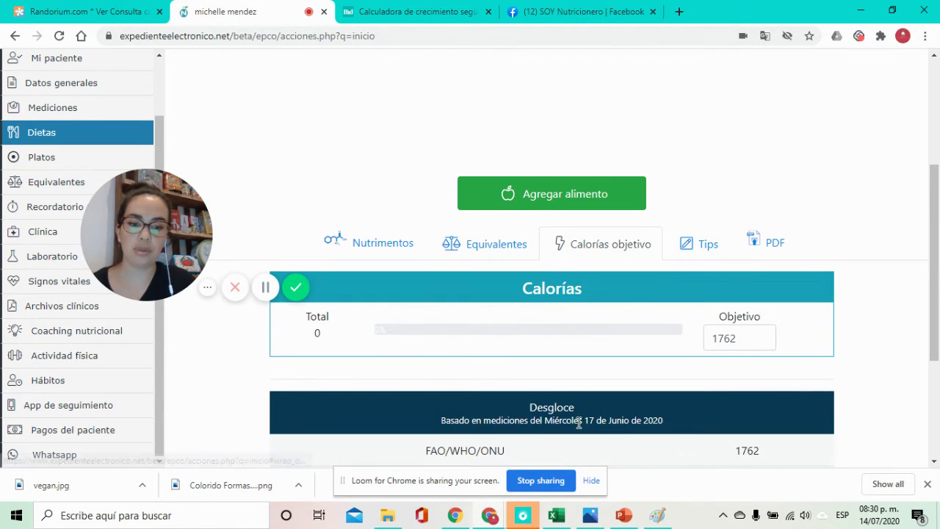
click(747, 337)
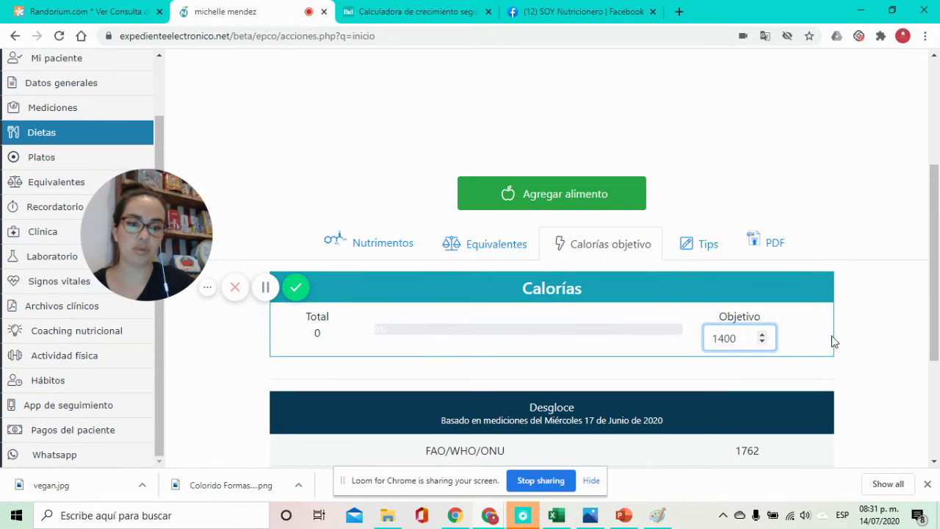
click(800, 343)
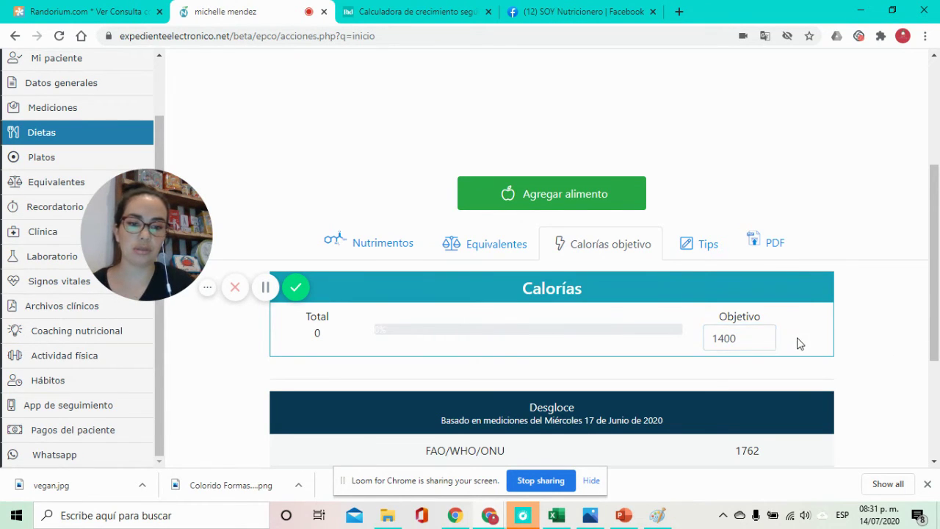
click(745, 335)
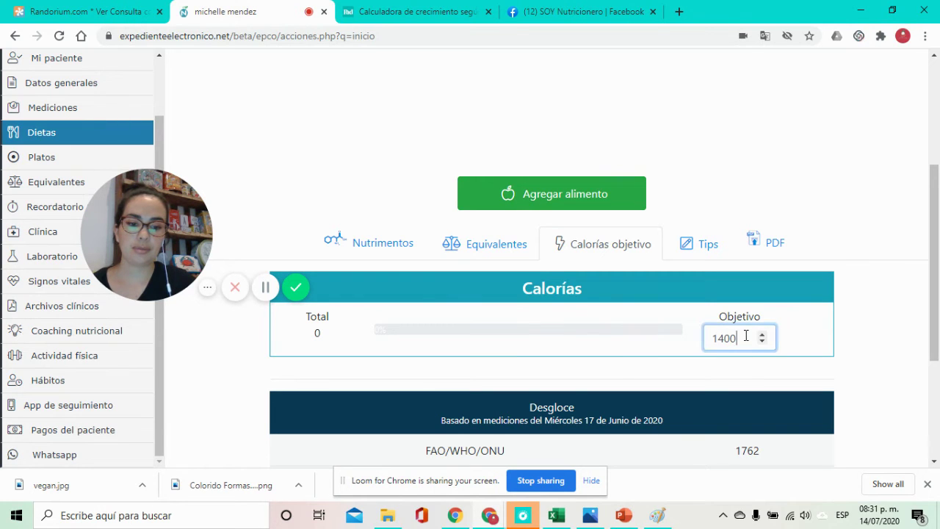
click(707, 245)
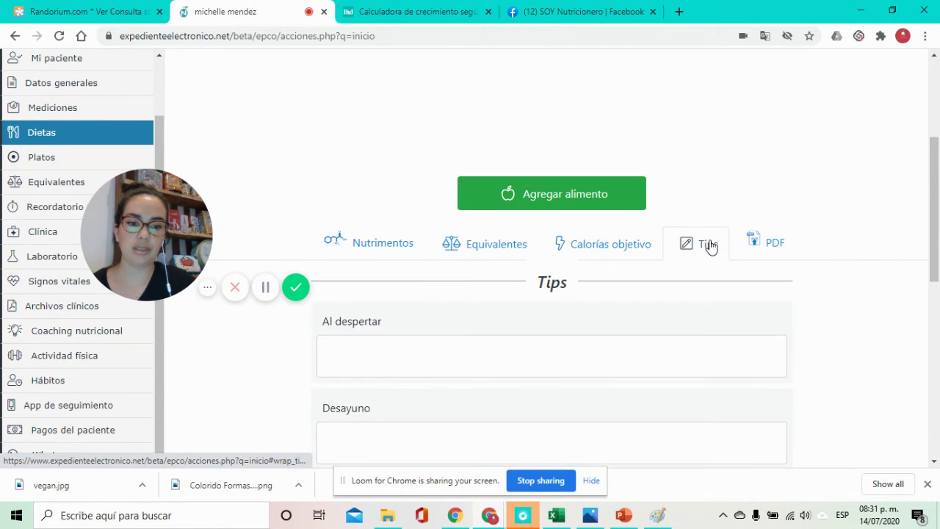
click(615, 247)
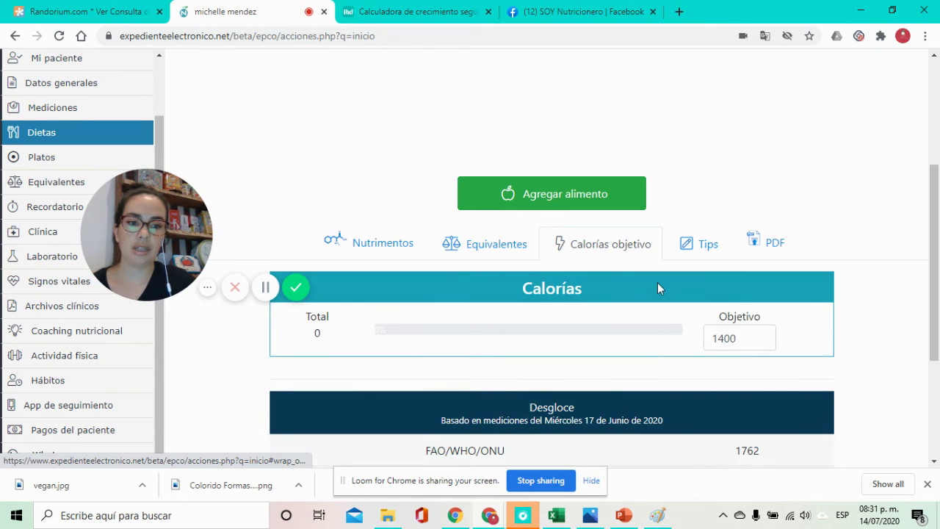
- Search the image recipes for "panca", add Pancakes de Avena to the Desayuno and remove its duplicate entry
click(618, 207)
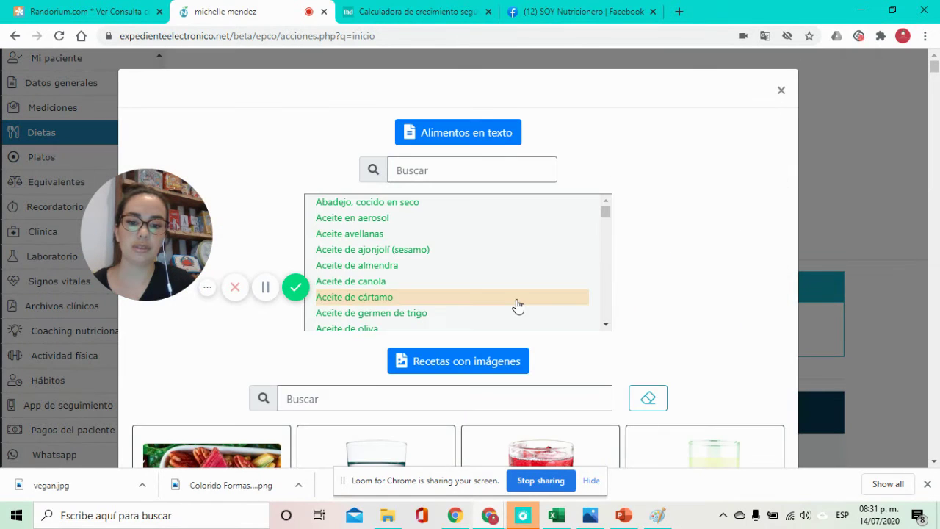
click(543, 396)
text(panca)
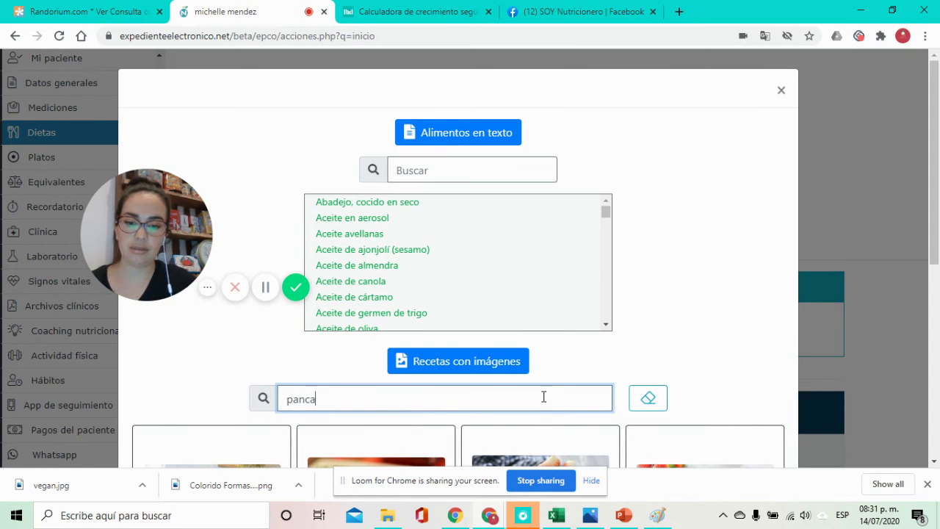
scroll(934, 455, down, 3)
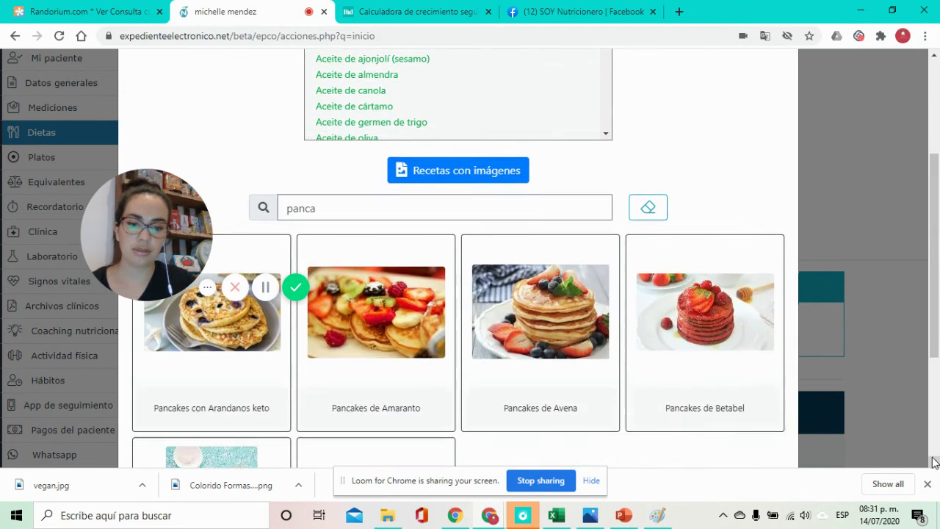
click(554, 313)
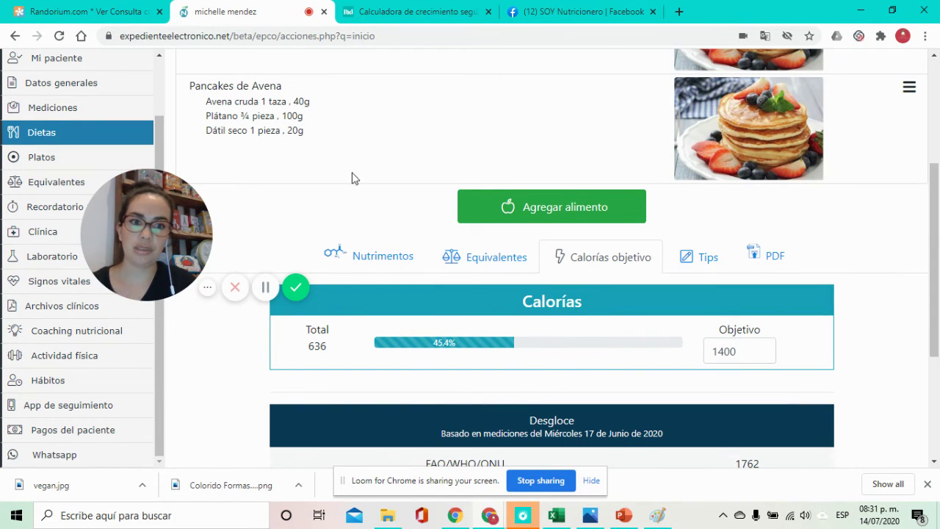
click(913, 90)
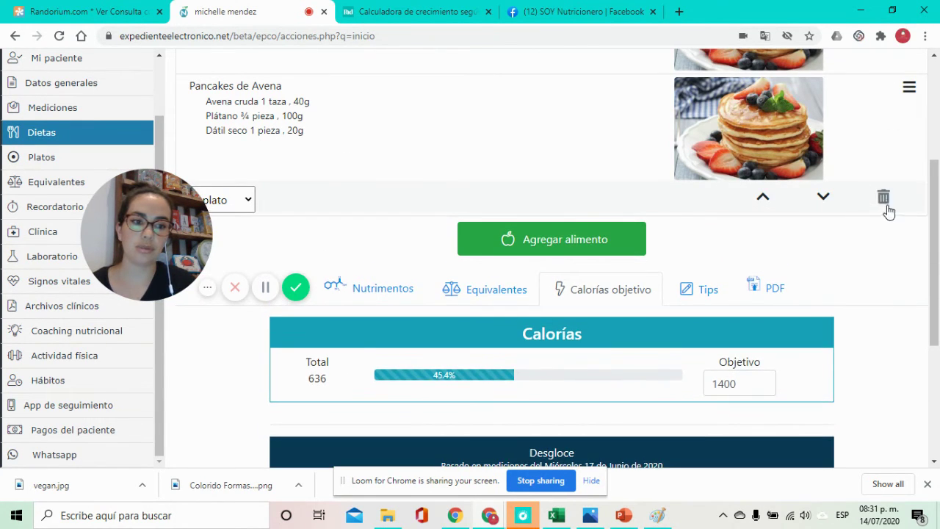
click(885, 202)
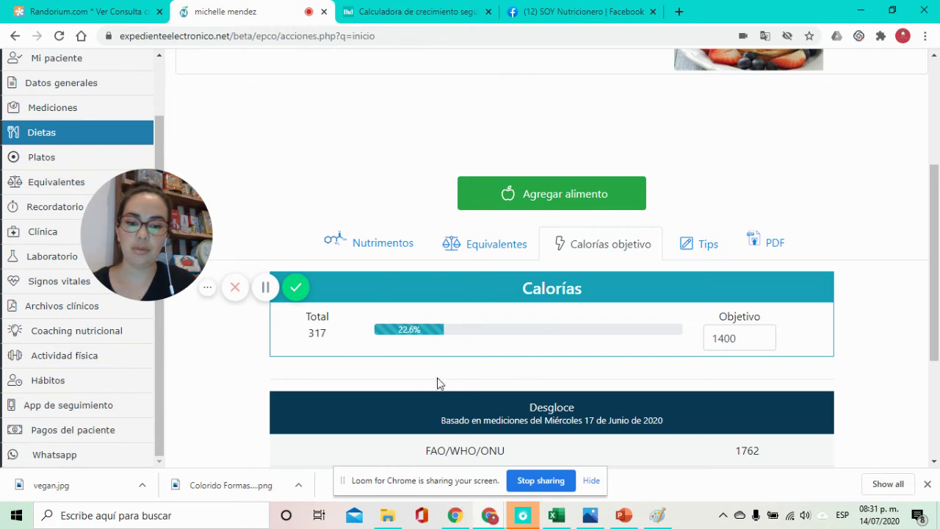
- Review the diet's Equivalentes and Nutrimentos breakdowns, and save the diet by returning to the Dietas calendar
click(476, 263)
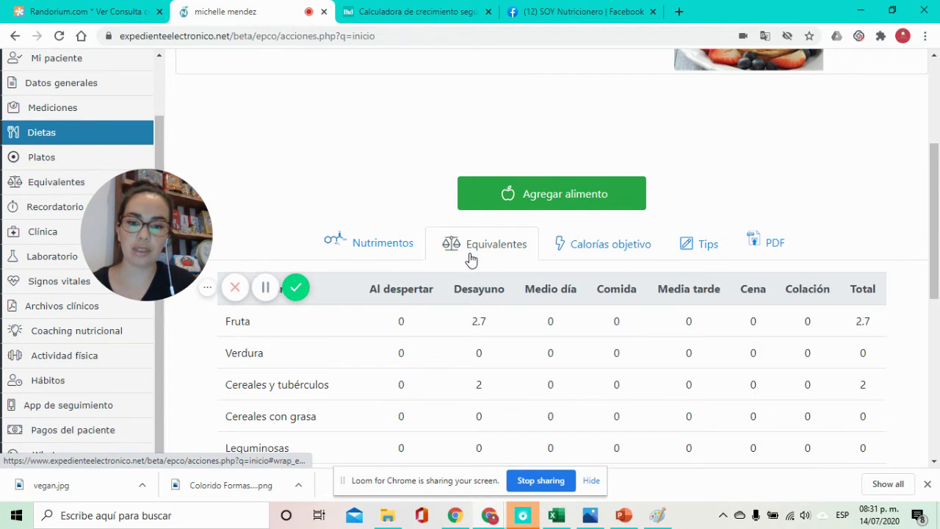
click(389, 257)
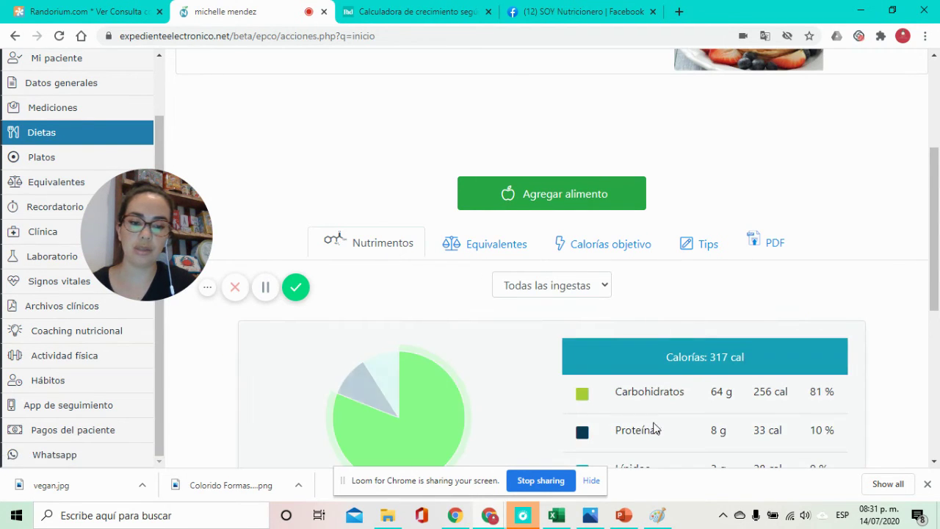
scroll(937, 220, down, 2)
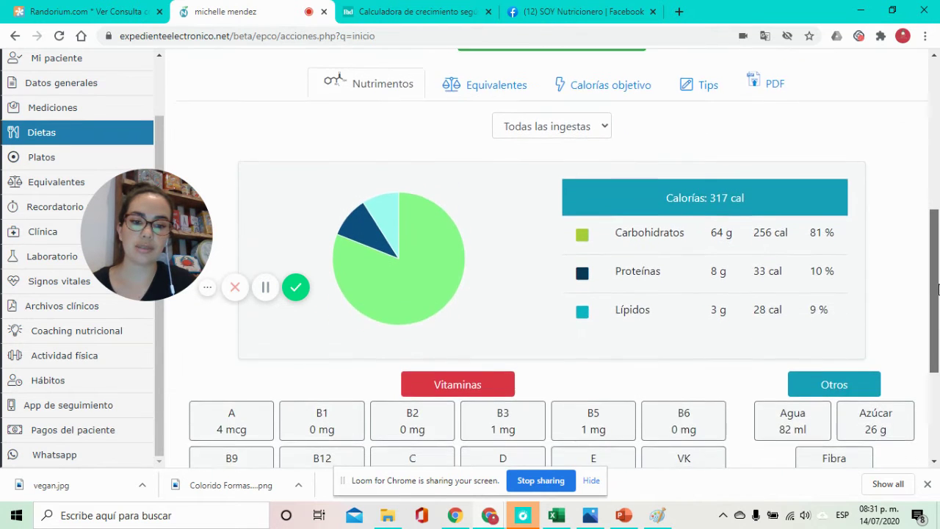
scroll(926, 118, up, 5)
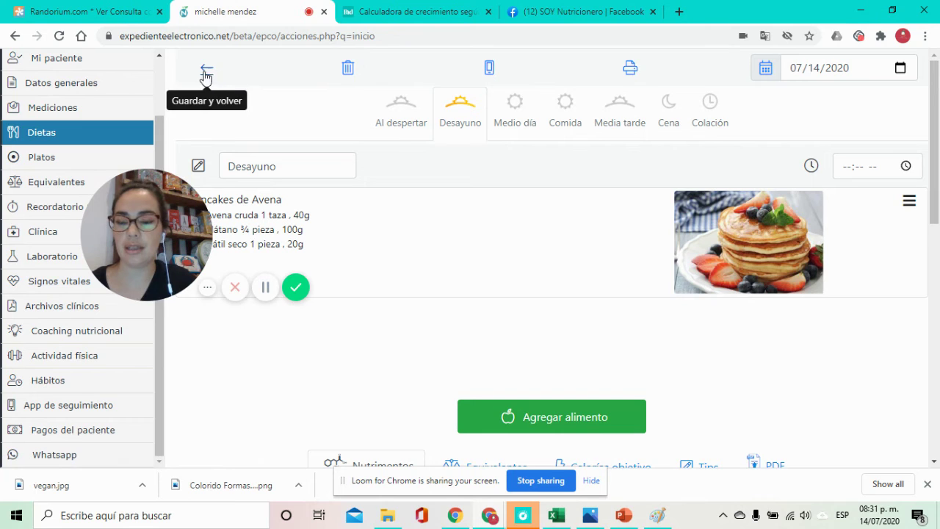
click(124, 135)
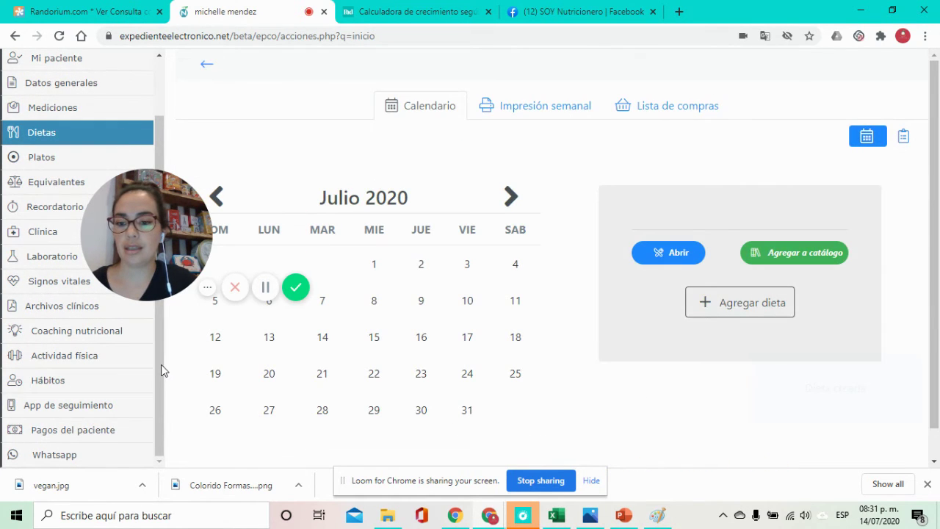
- Look over the patient's App de seguimiento installation options and open the tracking page in the browser
click(91, 408)
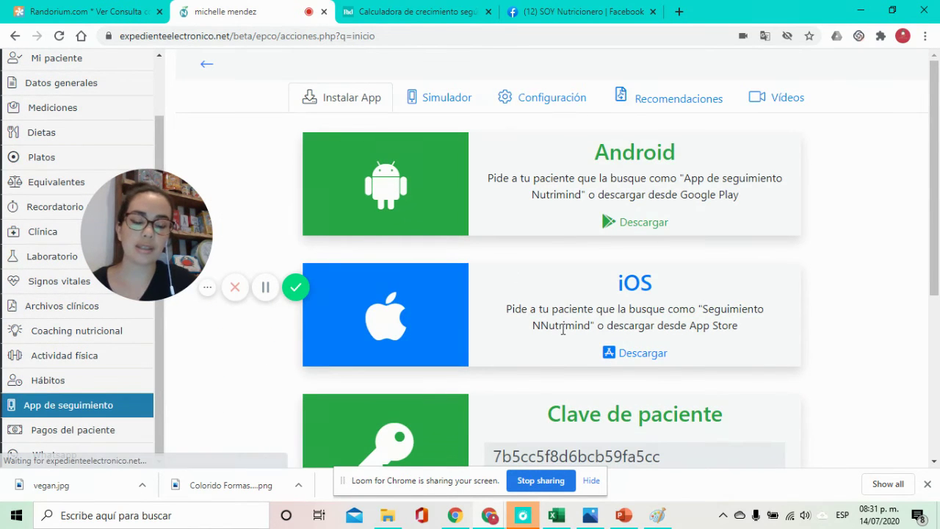
scroll(924, 206, down, 3)
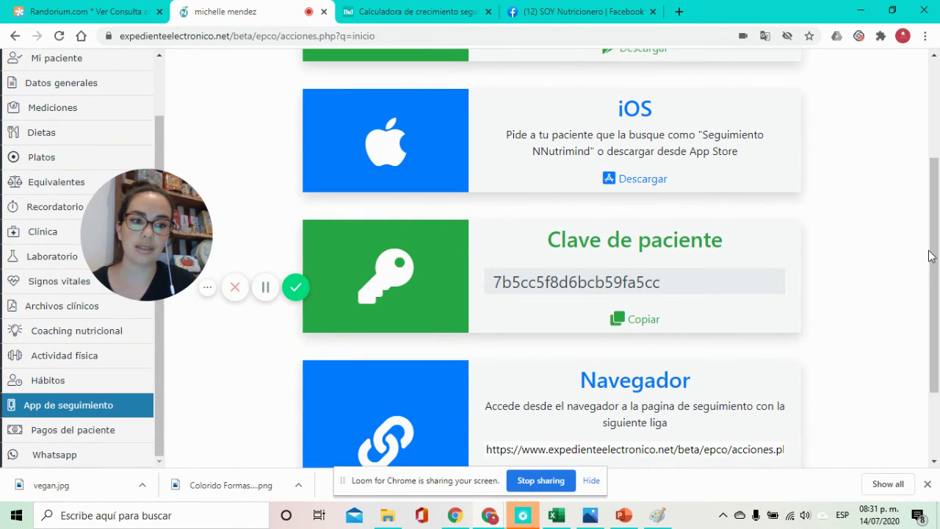
scroll(771, 331, down, 2)
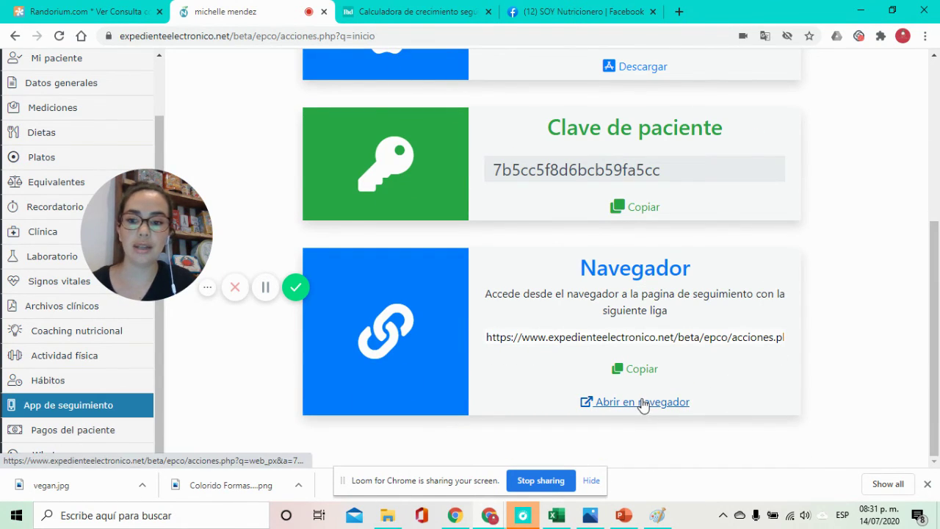
click(642, 404)
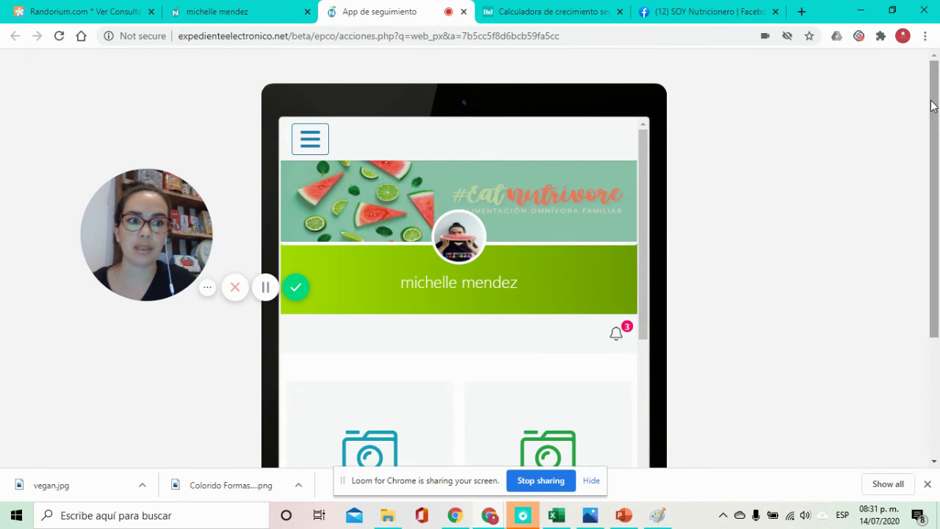
- Open the July 14 diet under Mis dietas in the tracking app and view its Desayuno recipe and ingredients
click(306, 146)
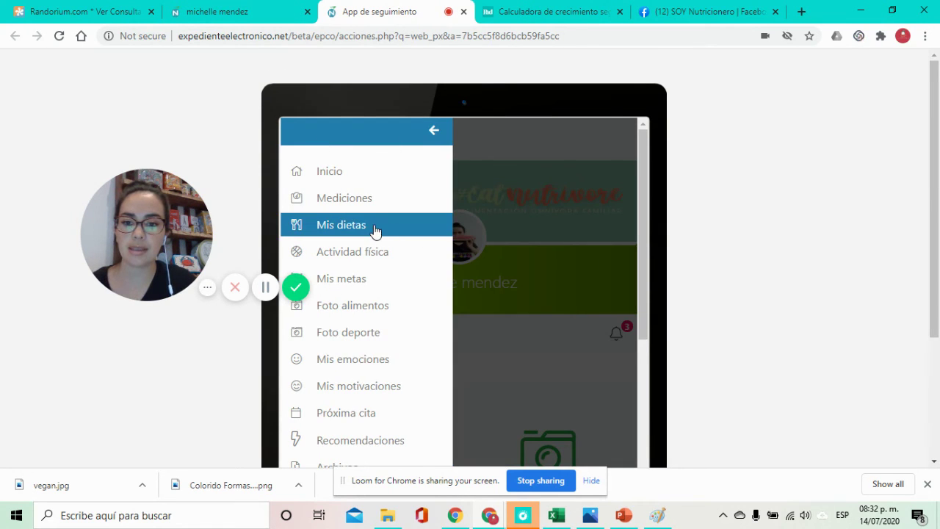
click(373, 230)
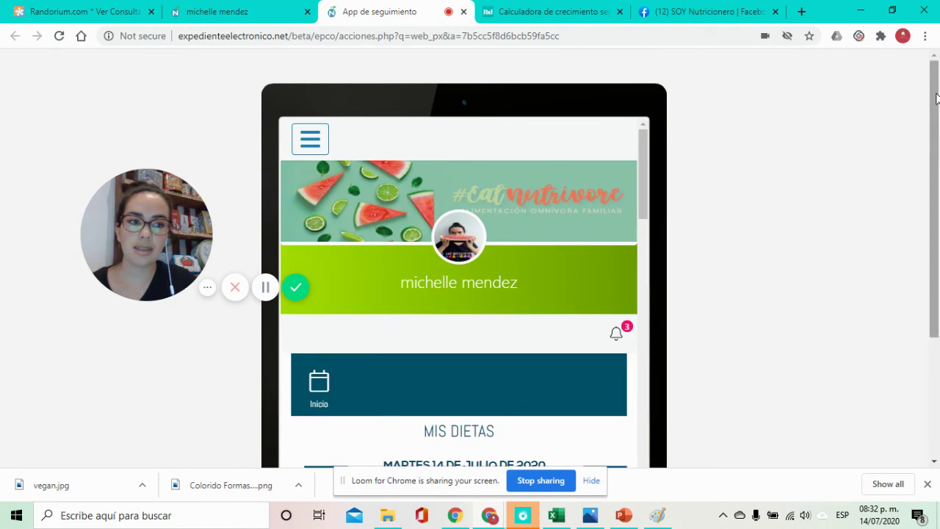
drag(936, 99, 937, 214)
click(586, 373)
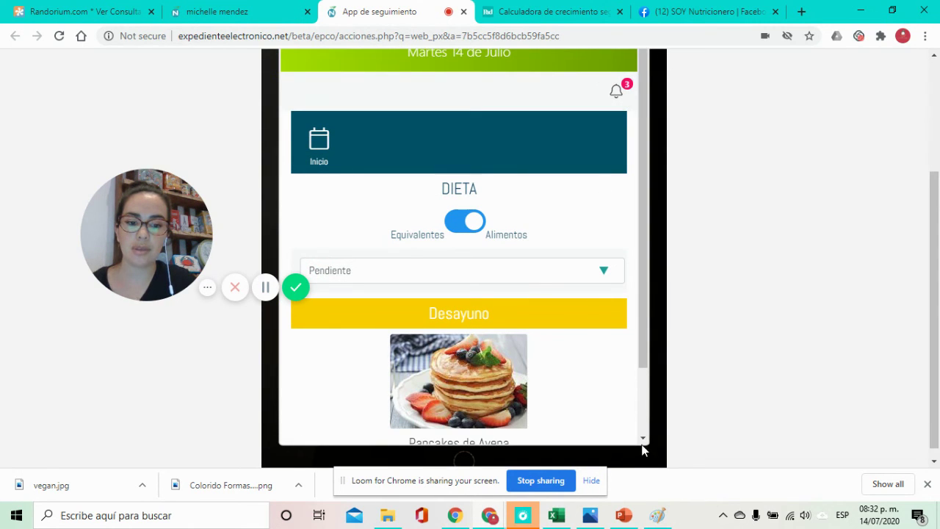
scroll(643, 441, down, 2)
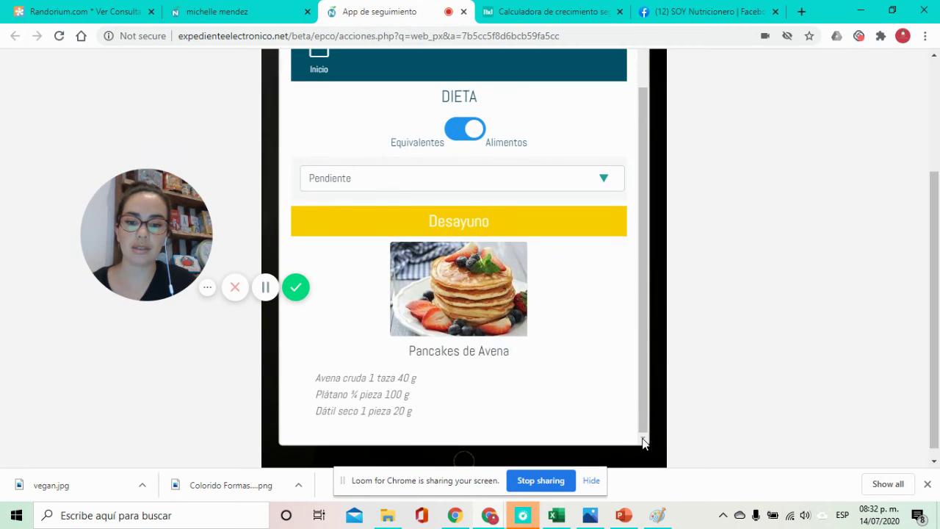
- Return to the tracking app's Inicio page and open the May 19 diet under Mis dietas
scroll(642, 294, up, 3)
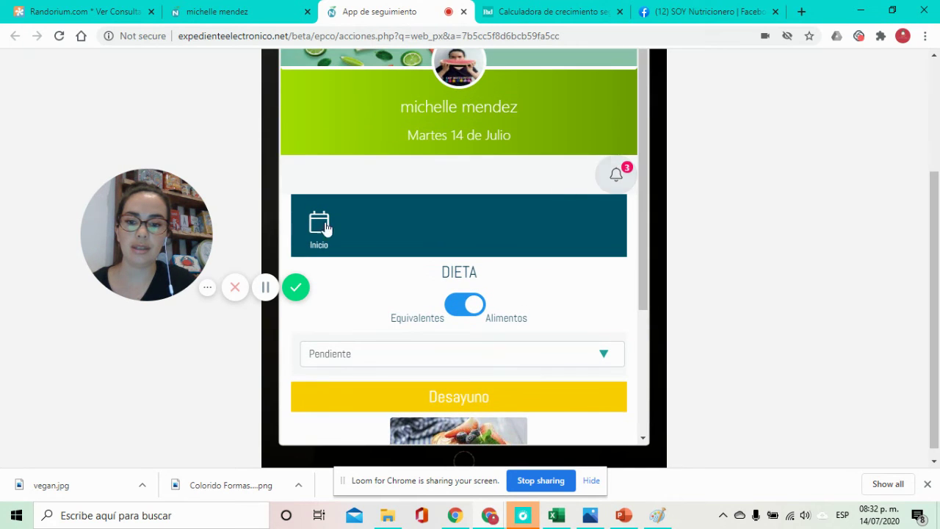
click(318, 227)
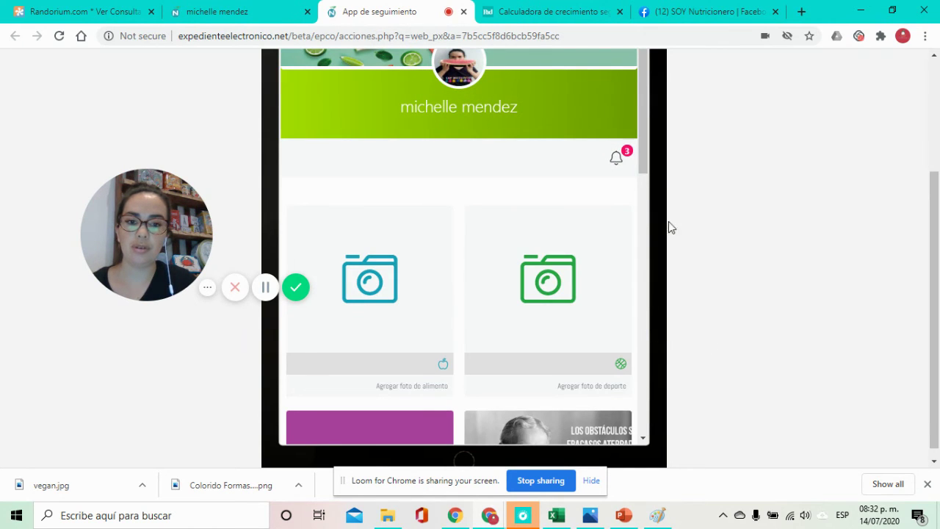
scroll(637, 103, up, 1)
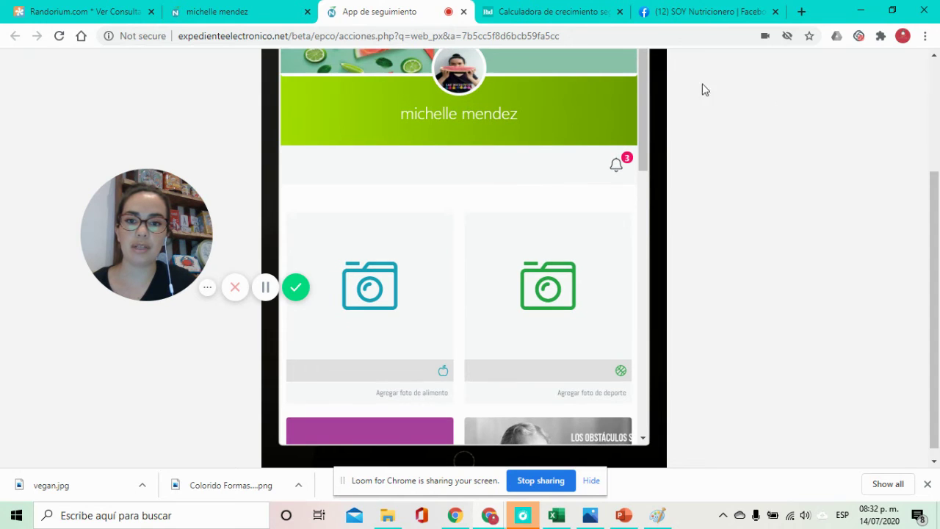
drag(927, 207, 929, 135)
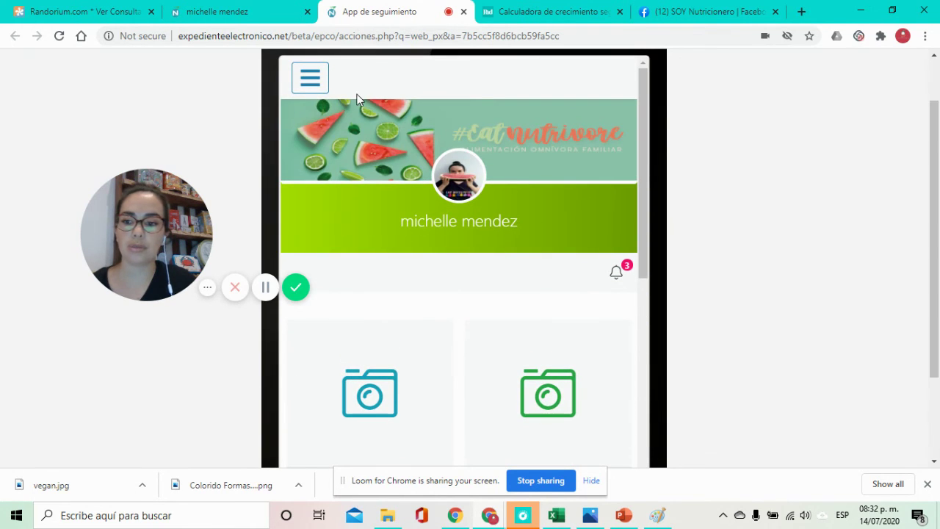
click(318, 85)
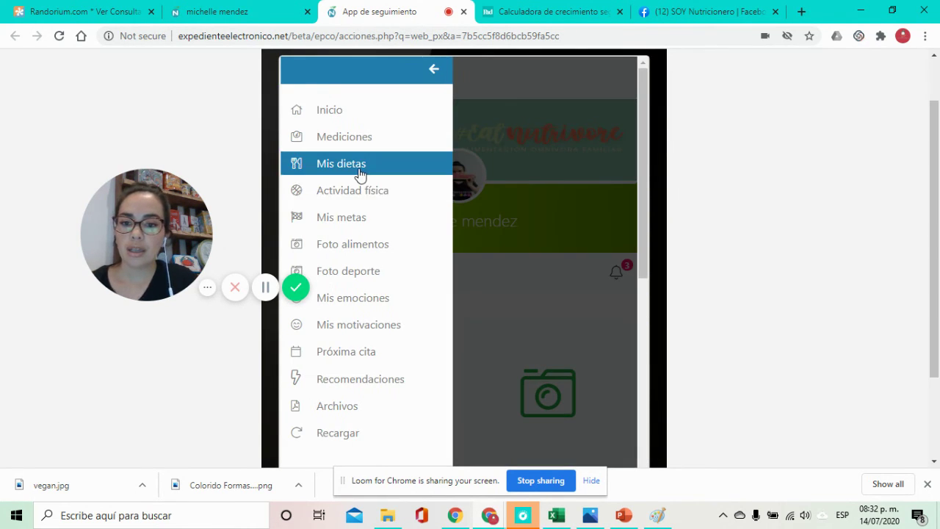
click(359, 175)
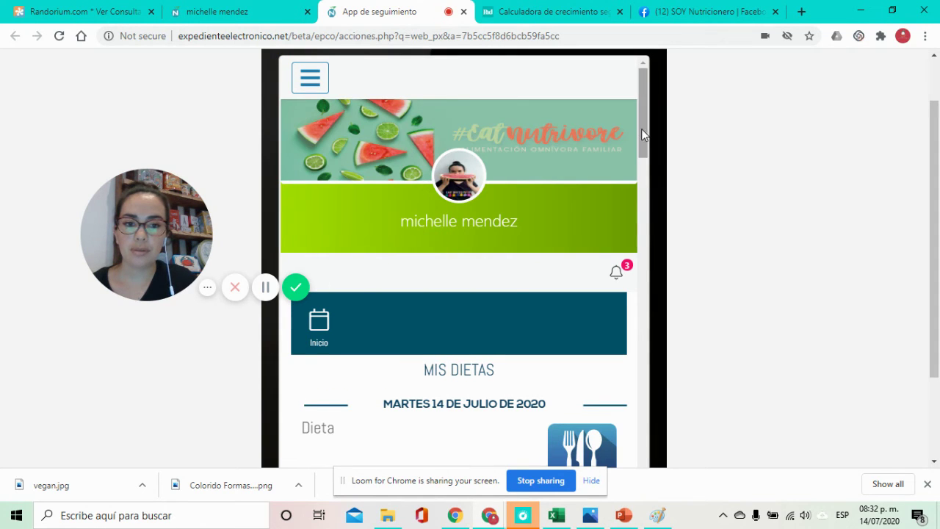
drag(642, 128, 654, 264)
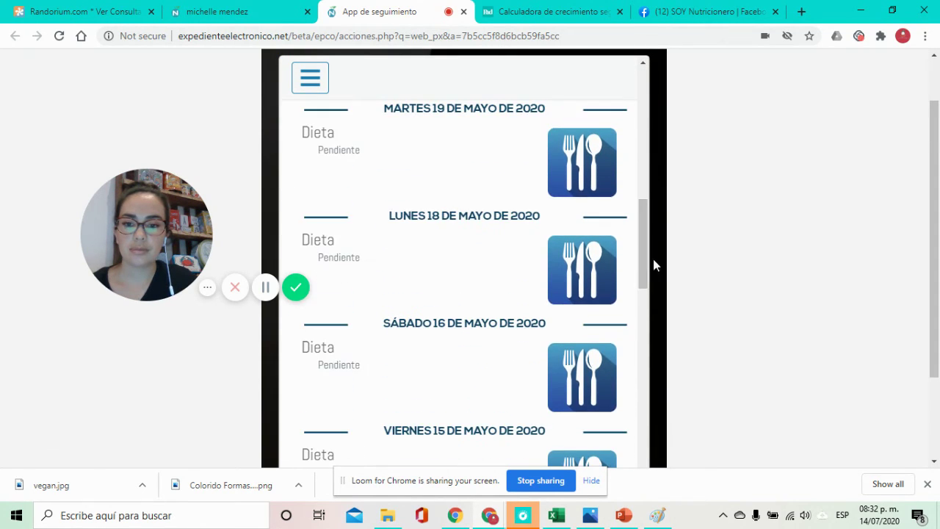
click(578, 168)
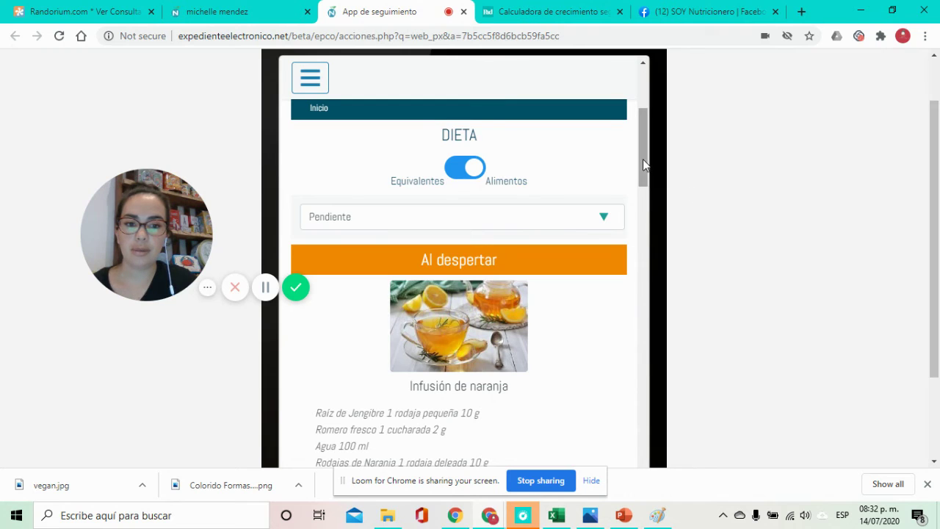
- View the PDF recipe for the Medio día meal Quinoa Tostada con Arandanos, enlarge it and close it
drag(643, 163, 676, 291)
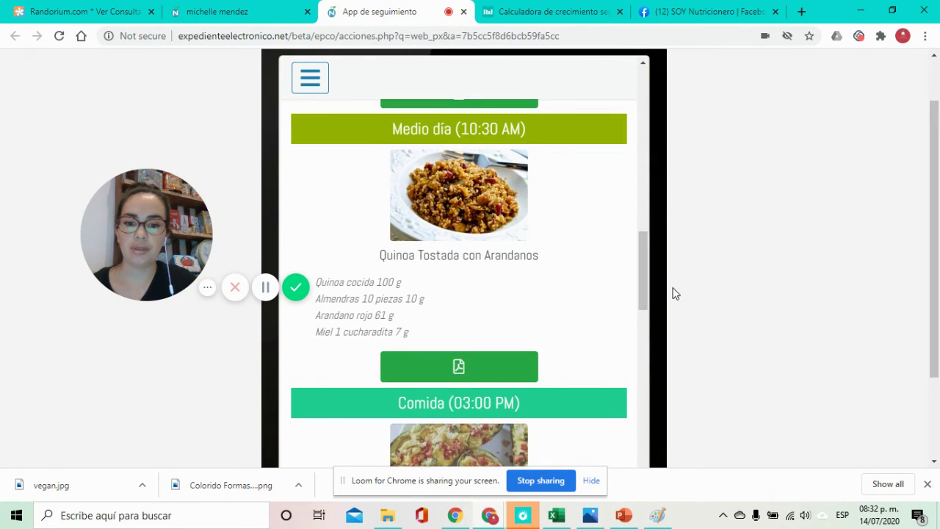
click(466, 378)
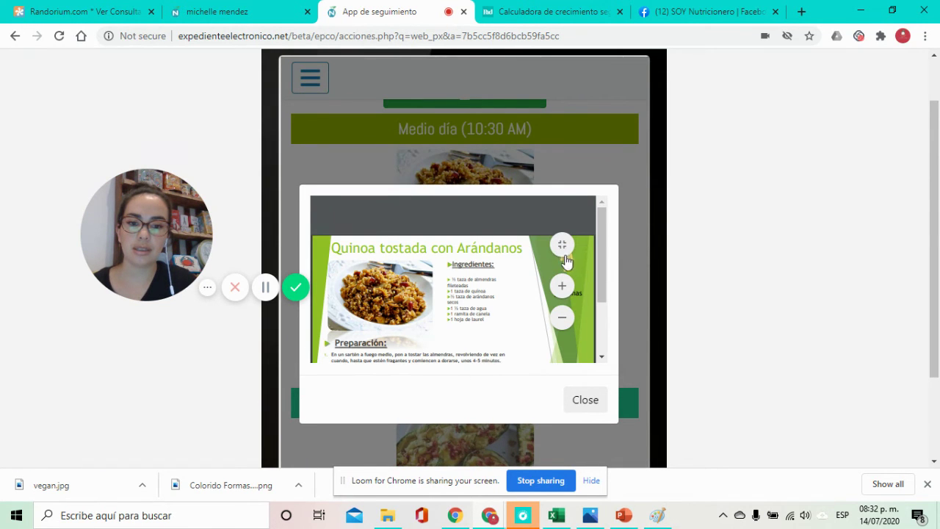
click(562, 248)
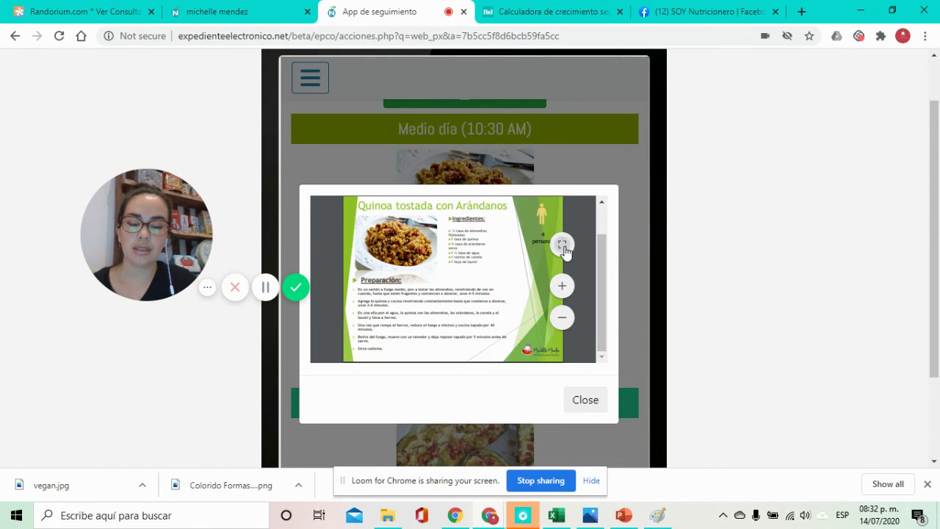
click(562, 287)
click(561, 286)
click(562, 286)
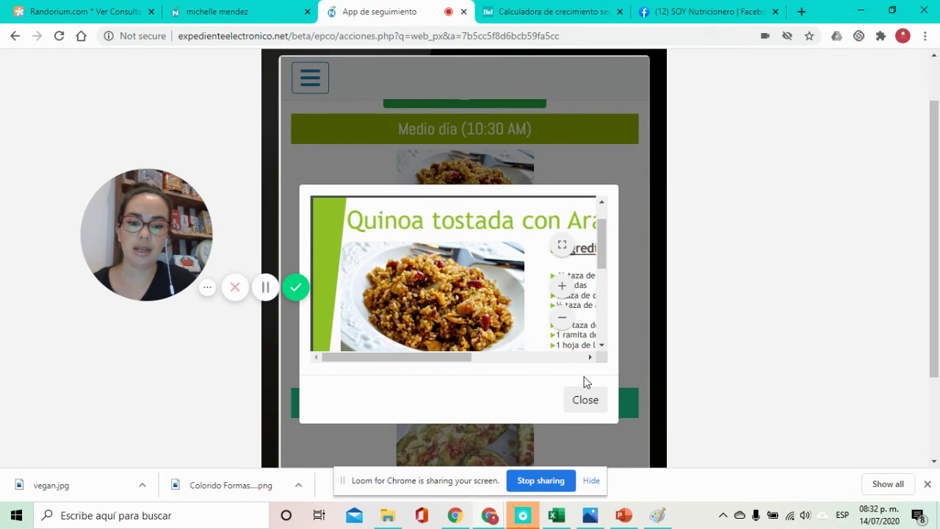
click(584, 400)
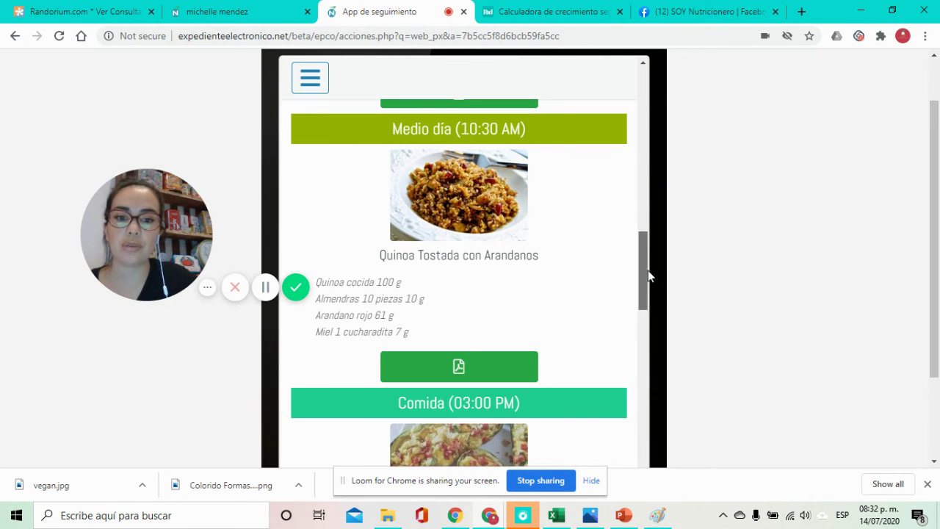
- Open the Foto alimentos section of the tracking app to view its food photo upload form
drag(643, 275, 266, 85)
click(311, 79)
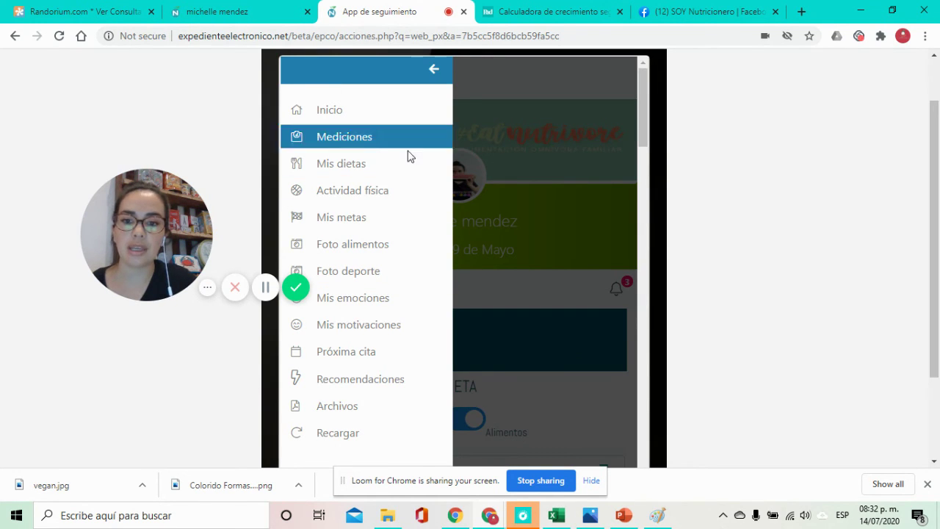
click(374, 253)
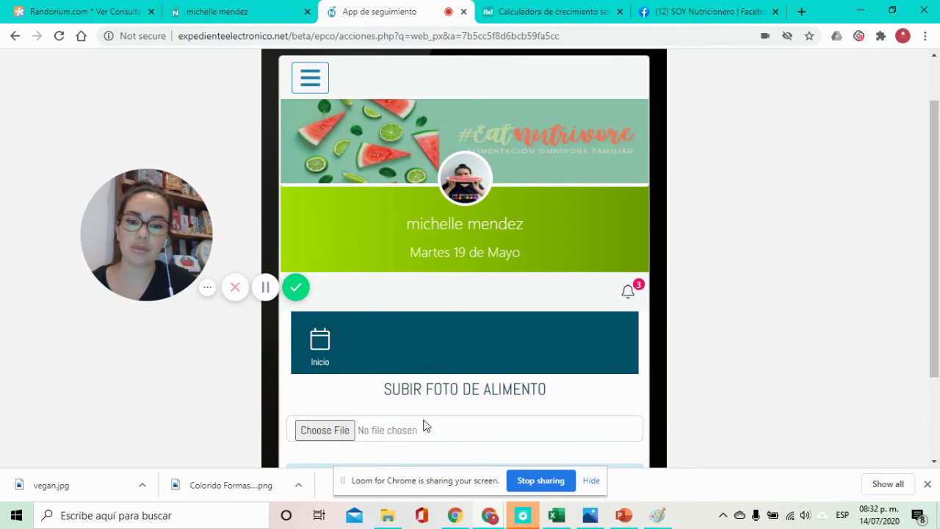